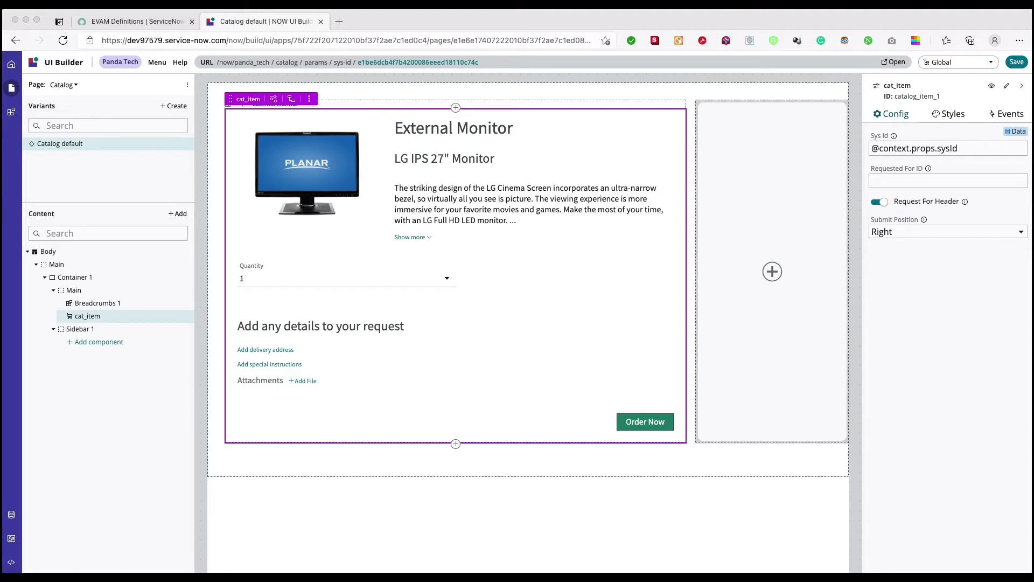
# Step: Script the cat_item component's Hide component property to return !api.context.props.sysId and save the page
pyautogui.click(89, 316)
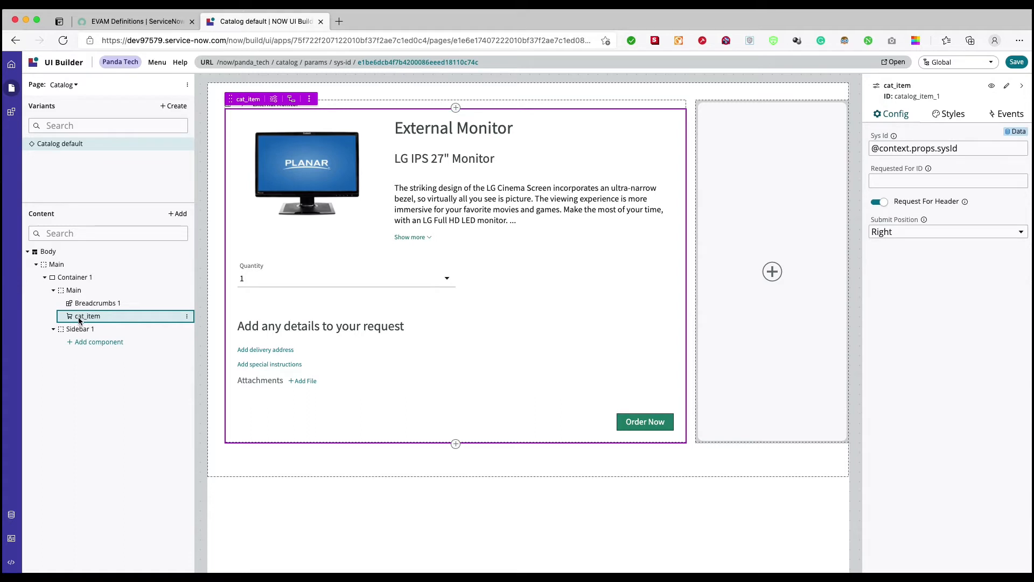
pyautogui.click(993, 88)
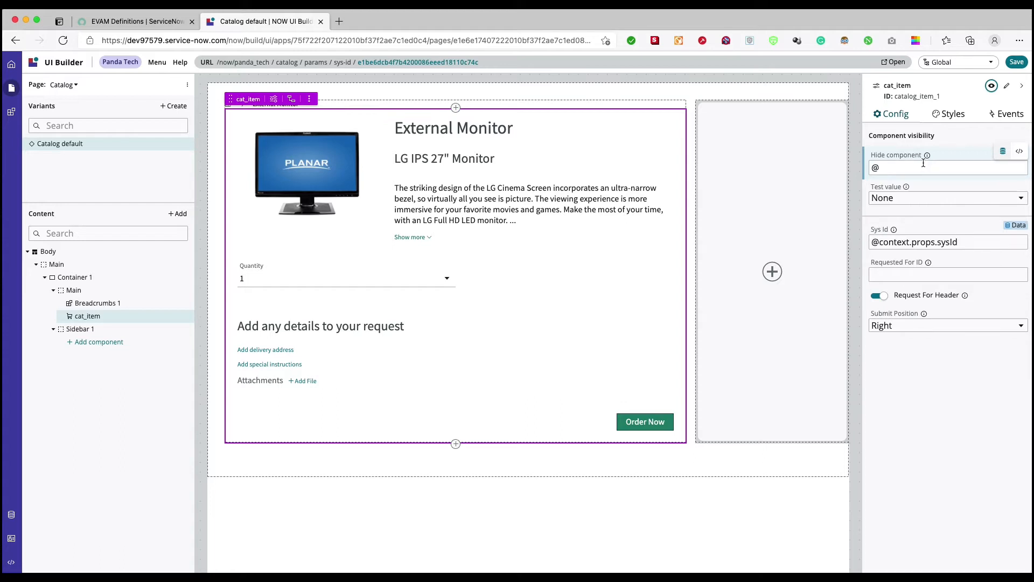
pyautogui.click(1019, 151)
pyautogui.click(394, 310)
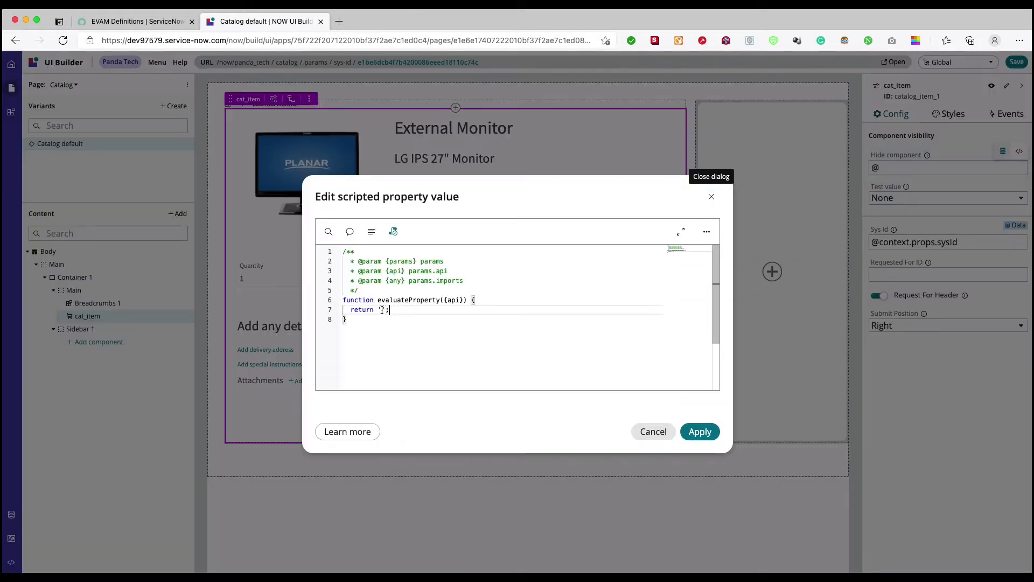
pyautogui.moveTo(378, 309); pyautogui.dragTo(385, 310)
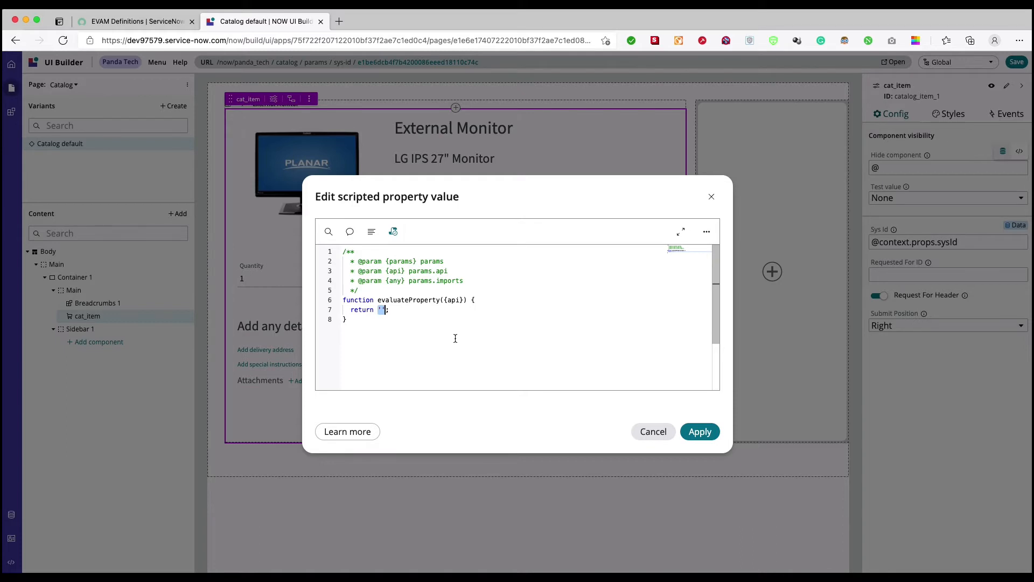
pyautogui.press('BackSpace')
pyautogui.write('!api')
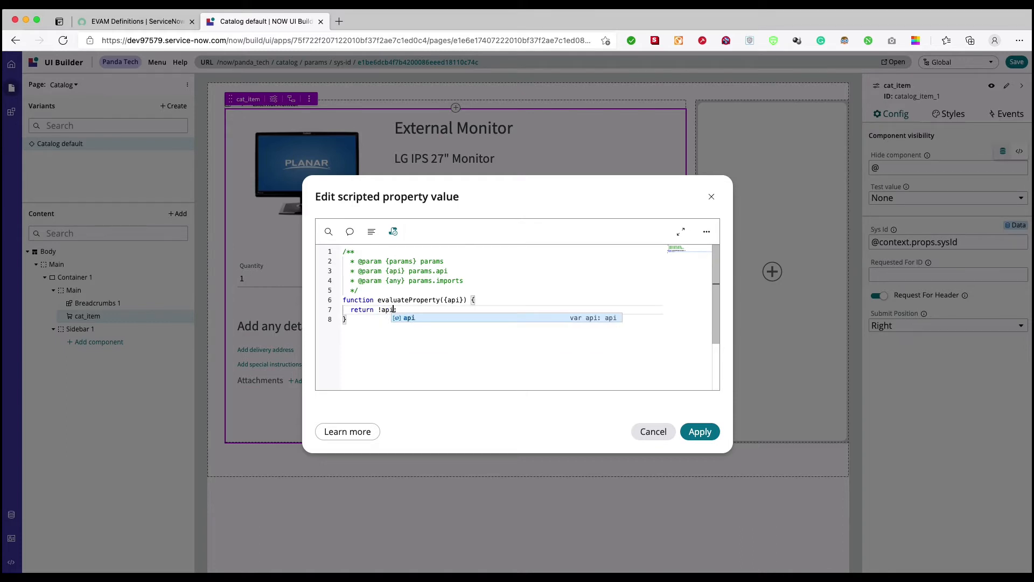
pyautogui.write('.')
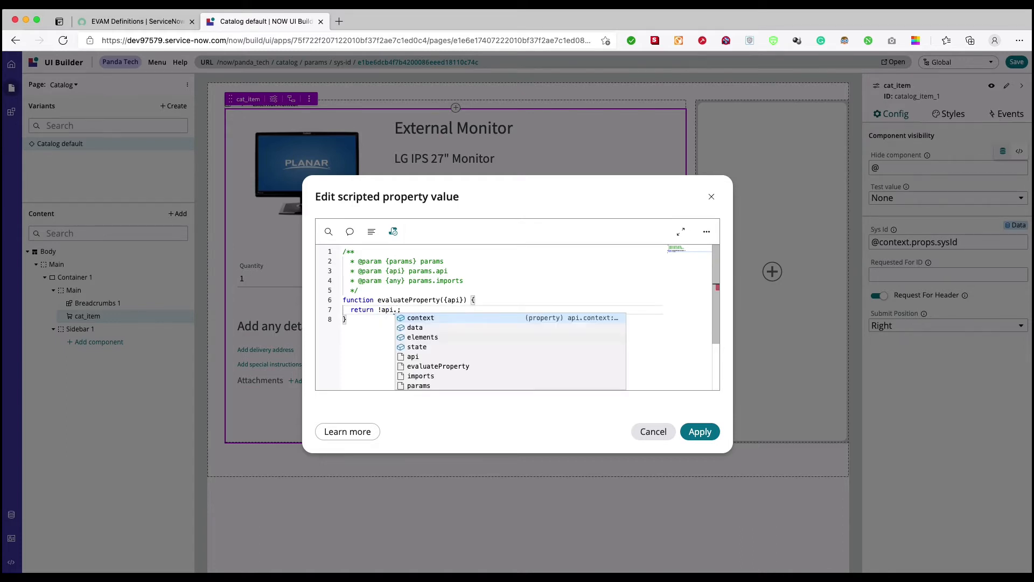
pyautogui.write('con')
pyautogui.press('Return')
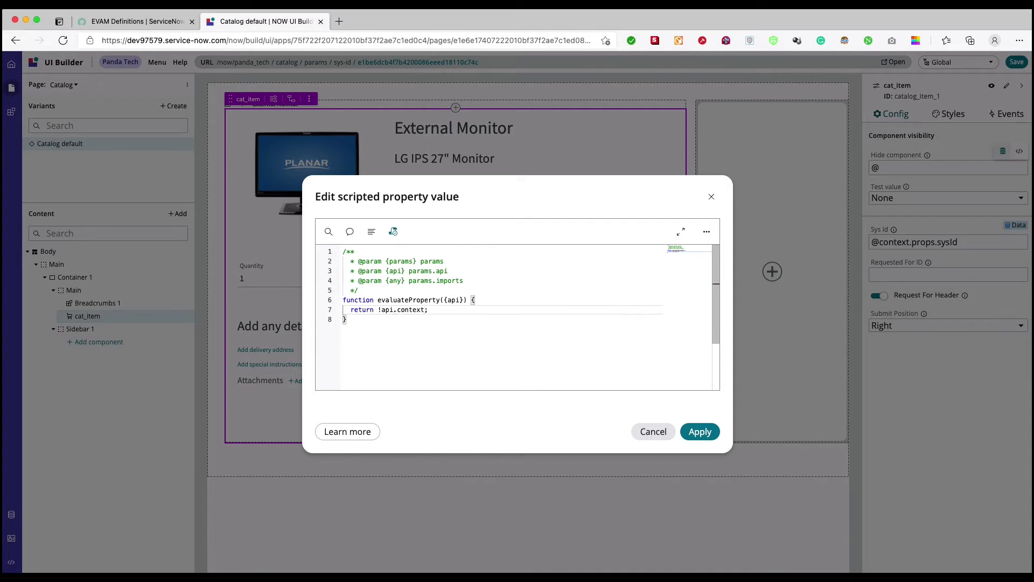
pyautogui.write('.pro')
pyautogui.press('Return')
pyautogui.write('.sys')
pyautogui.press('Return')
pyautogui.moveTo(381, 311); pyautogui.dragTo(472, 310)
pyautogui.click(700, 431)
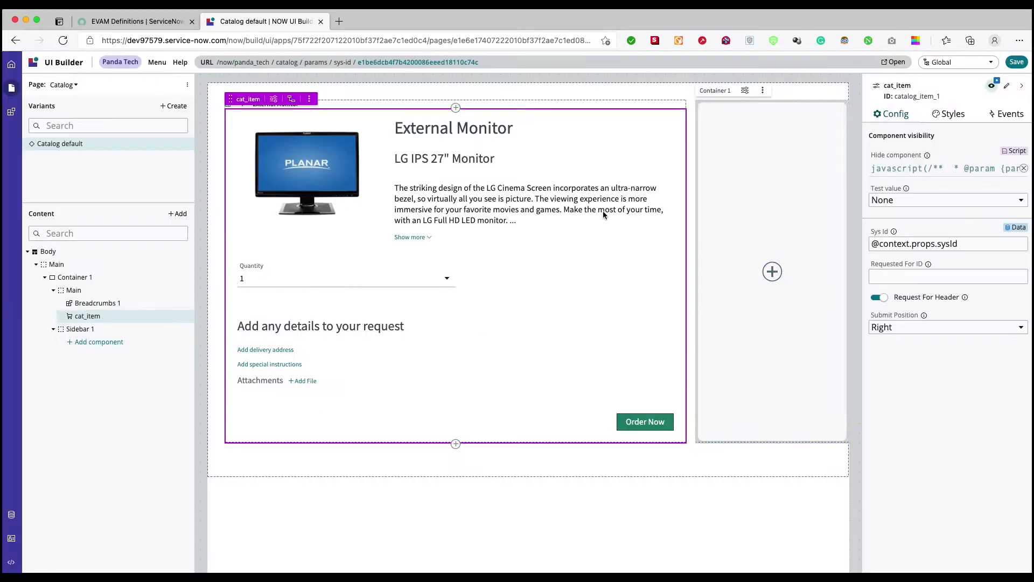
pyautogui.click(1016, 61)
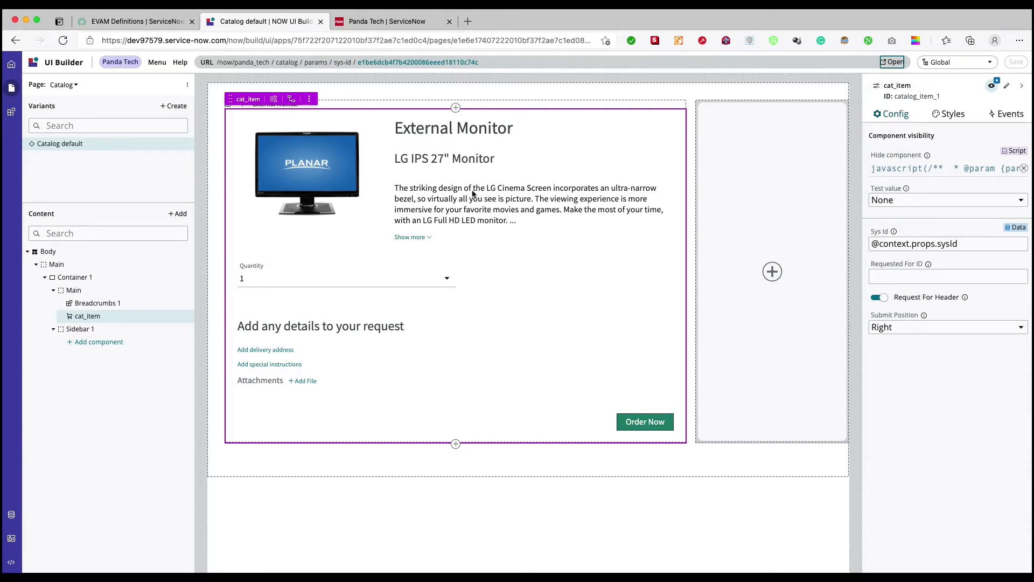
# Step: Create and save a new EVAM definition named Catalog items list with Ascending sort order
pyautogui.click(137, 21)
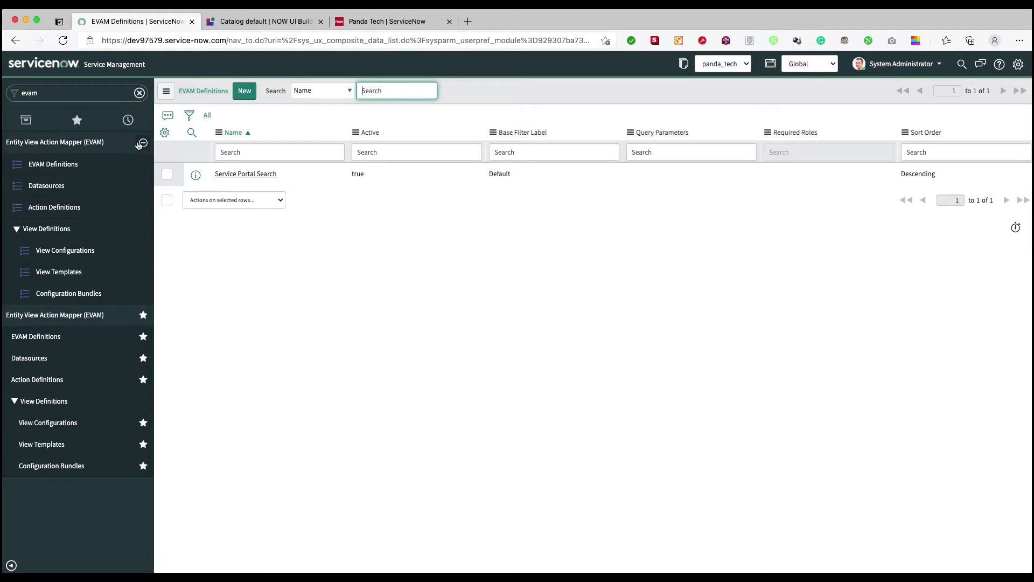
pyautogui.click(58, 164)
pyautogui.click(239, 92)
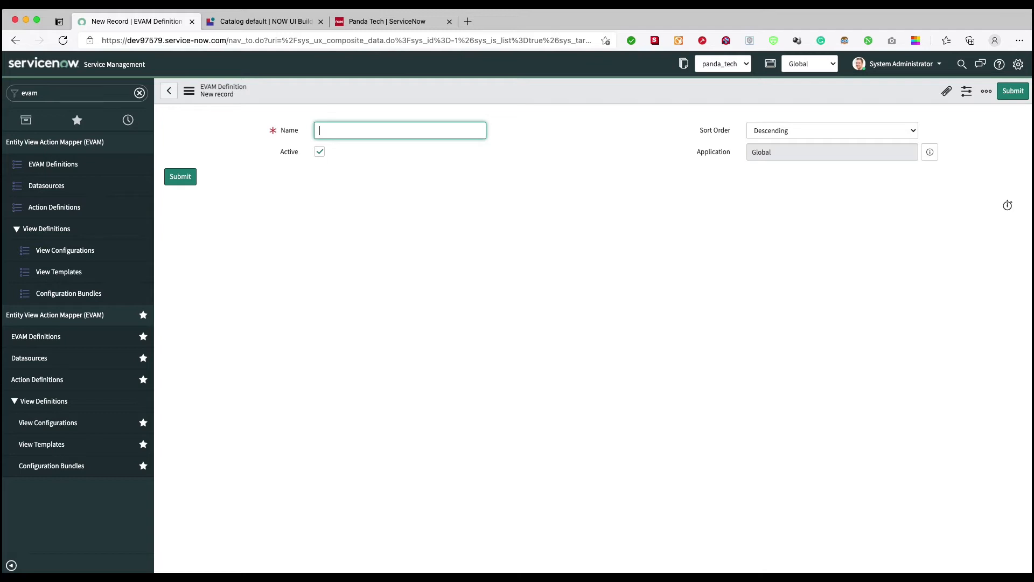
pyautogui.write('Catalog items list')
pyautogui.click(783, 132)
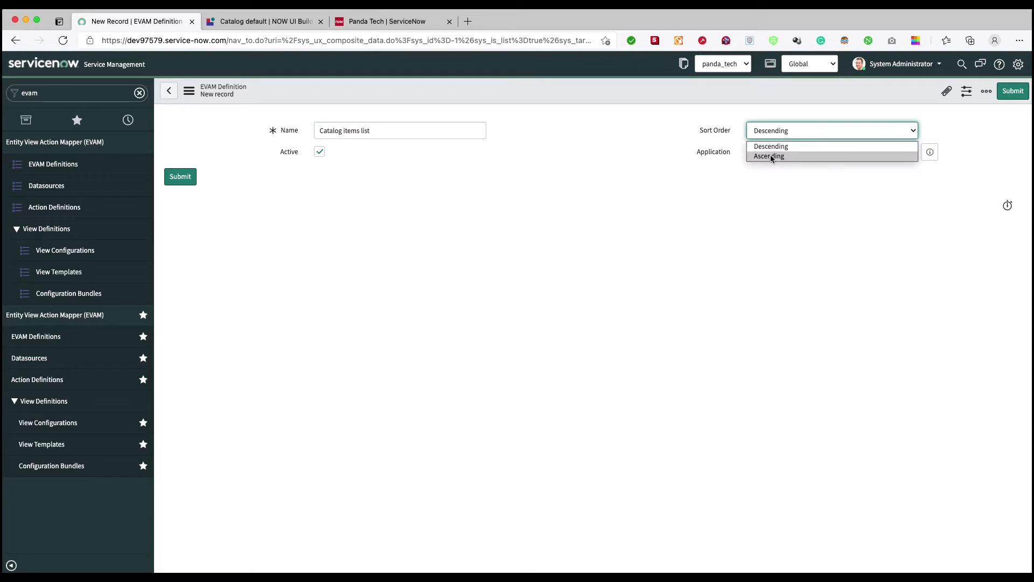
pyautogui.click(770, 157)
pyautogui.rightClick(565, 96)
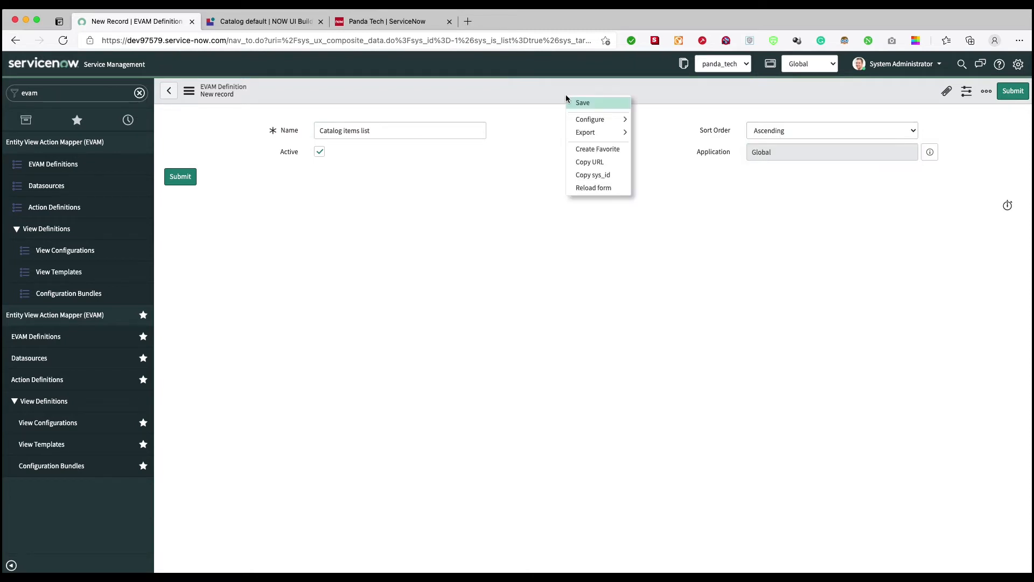
pyautogui.click(568, 99)
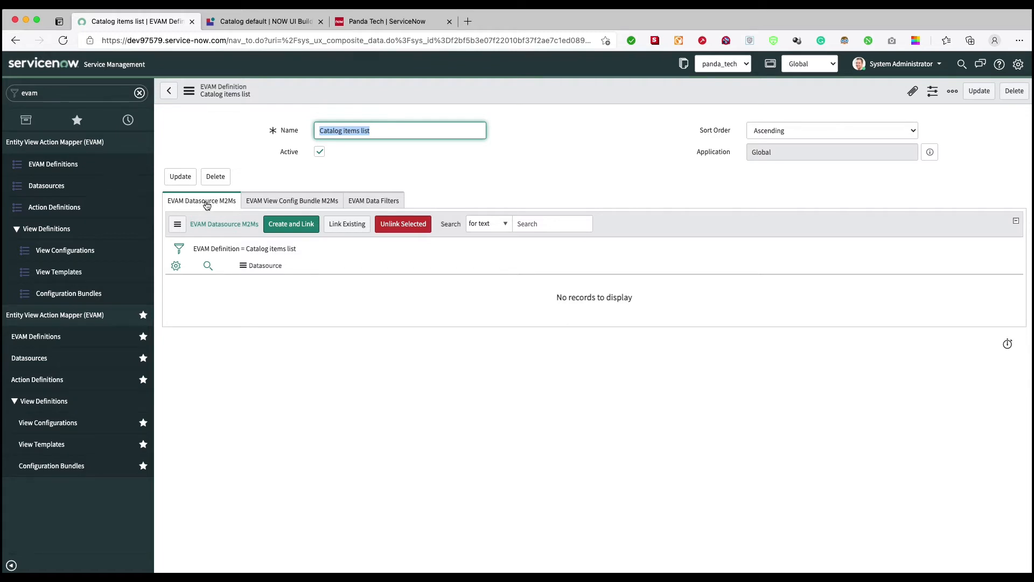
# Step: Create a linked datasource for the EVAM definition, named Catalog items list, on the Catalog Item [sc_cat_item] table
pyautogui.click(297, 230)
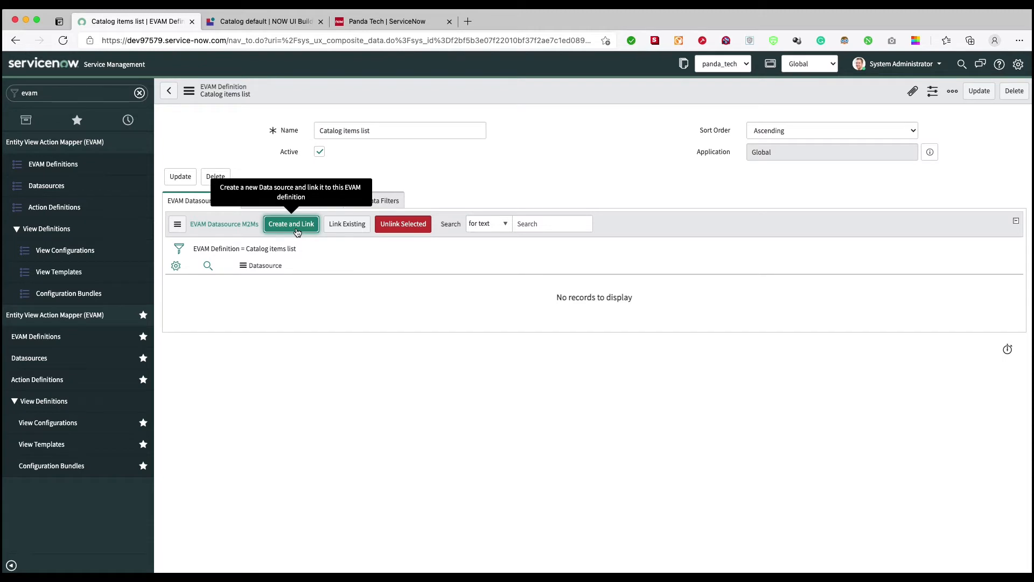
pyautogui.click(328, 173)
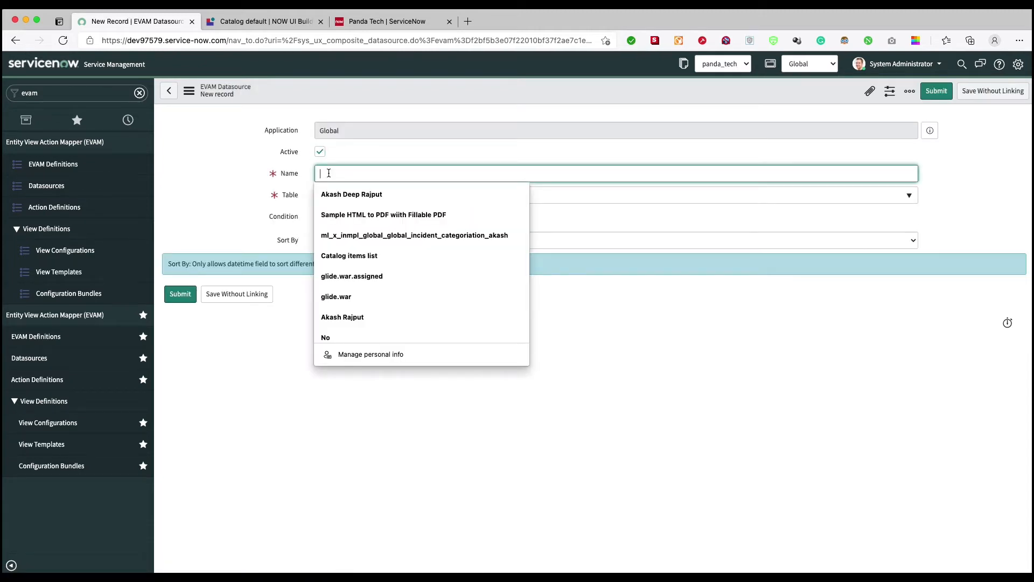
pyautogui.write('catalog')
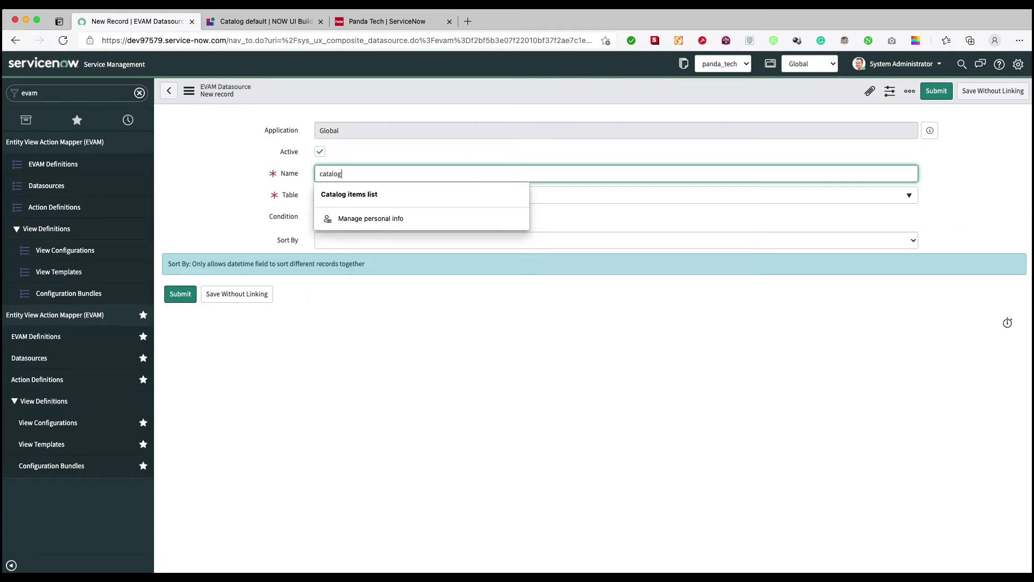
pyautogui.press('Down')
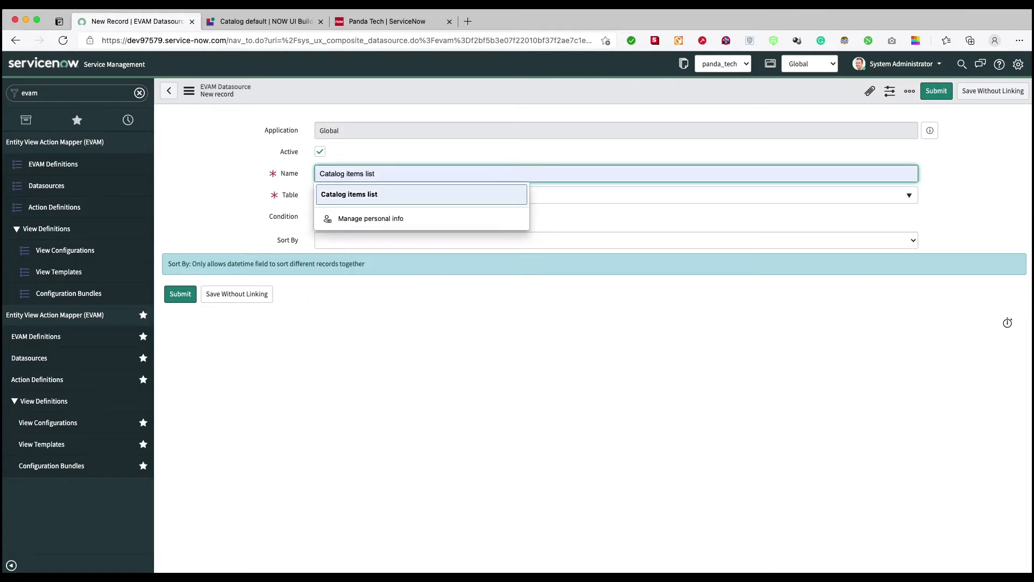
pyautogui.press('Return')
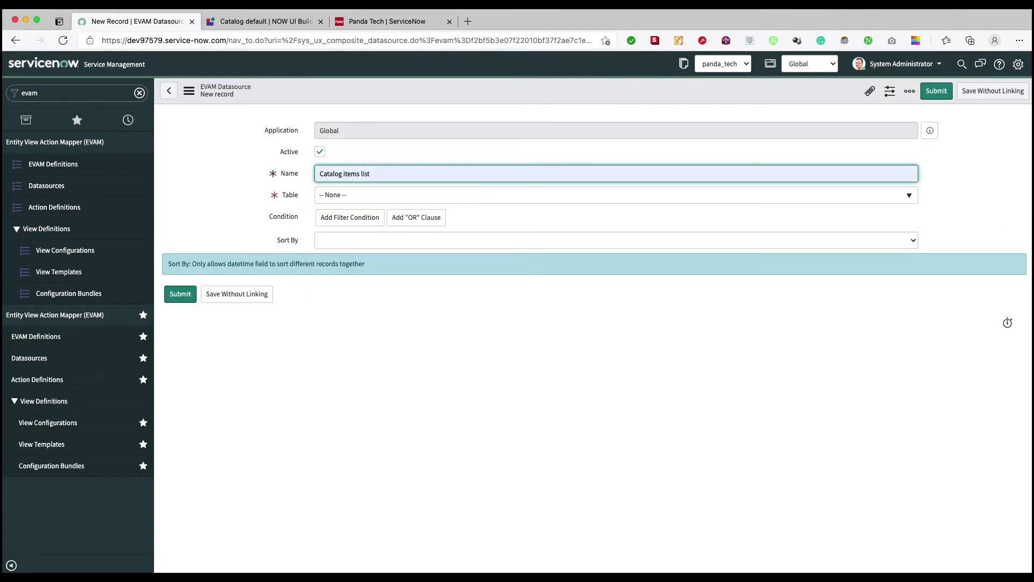
pyautogui.click(330, 195)
pyautogui.write('catalog item')
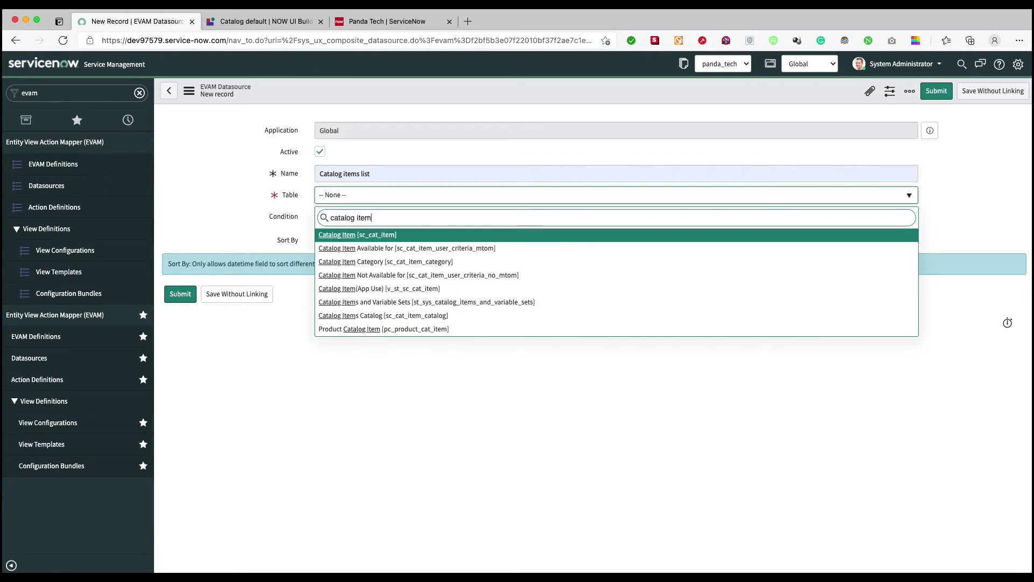
pyautogui.press('Return')
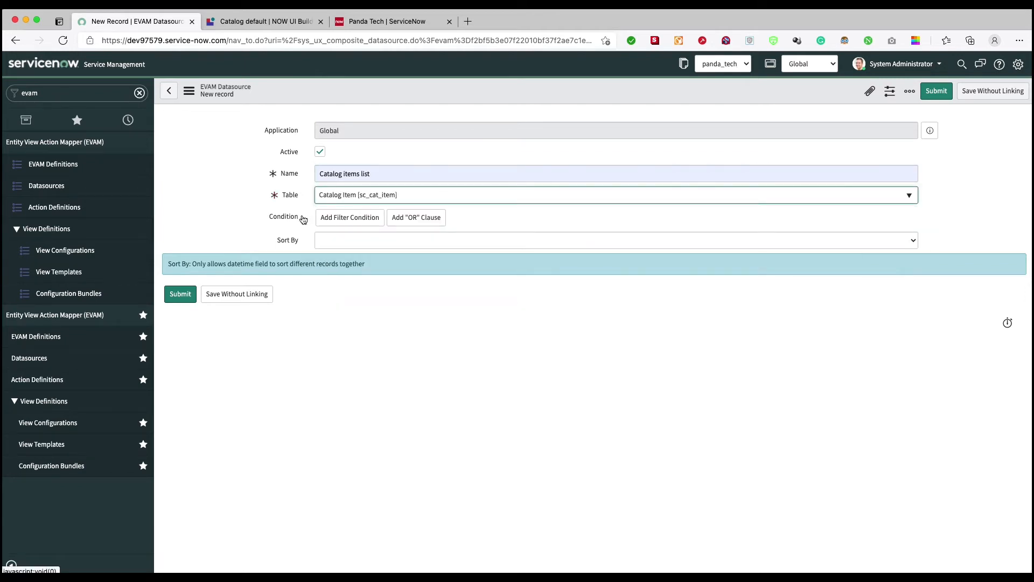
# Step: Add the filter condition Active is true to the datasource and submit it
pyautogui.click(323, 221)
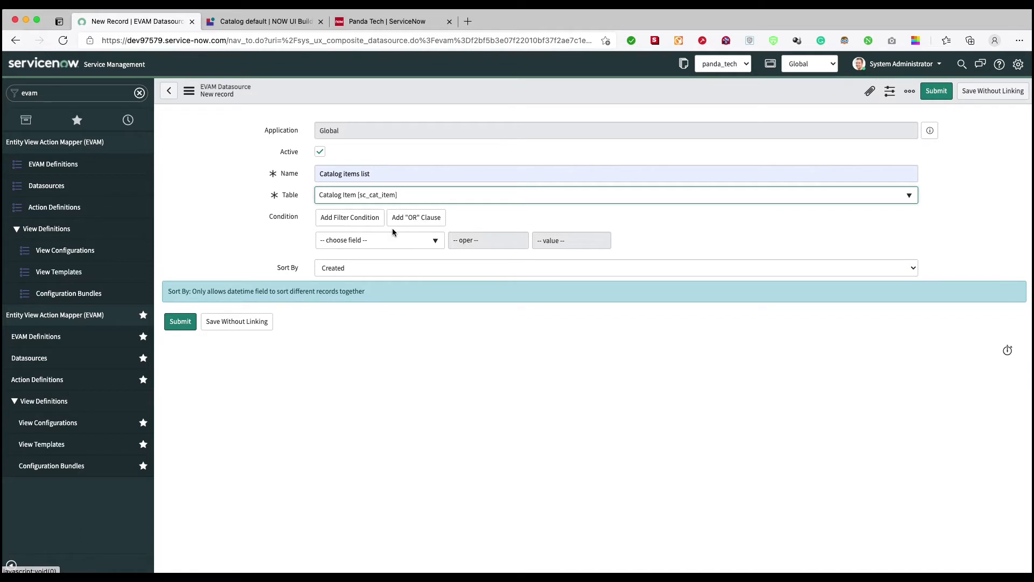
pyautogui.click(346, 241)
pyautogui.write('active')
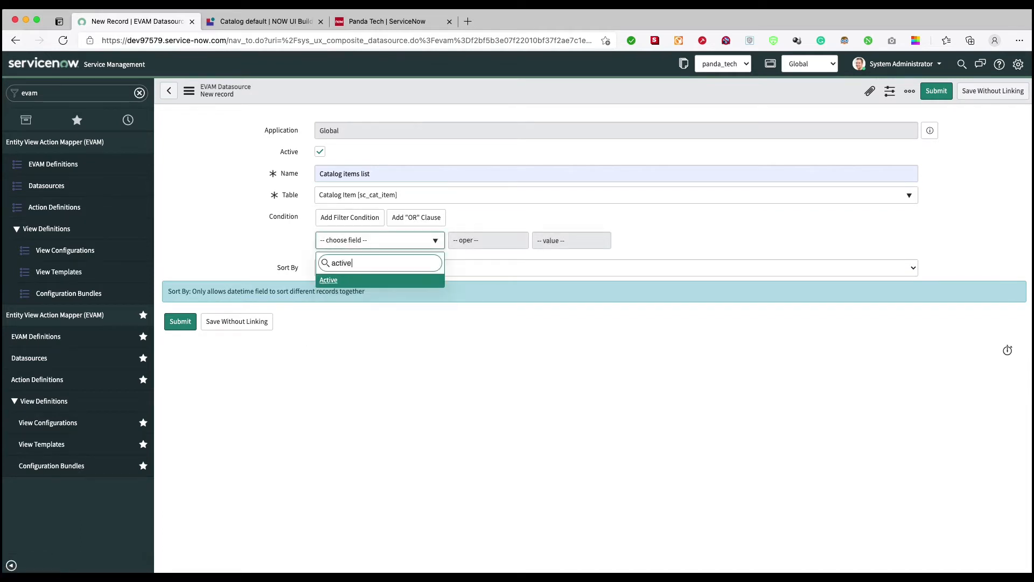
pyautogui.press('Return')
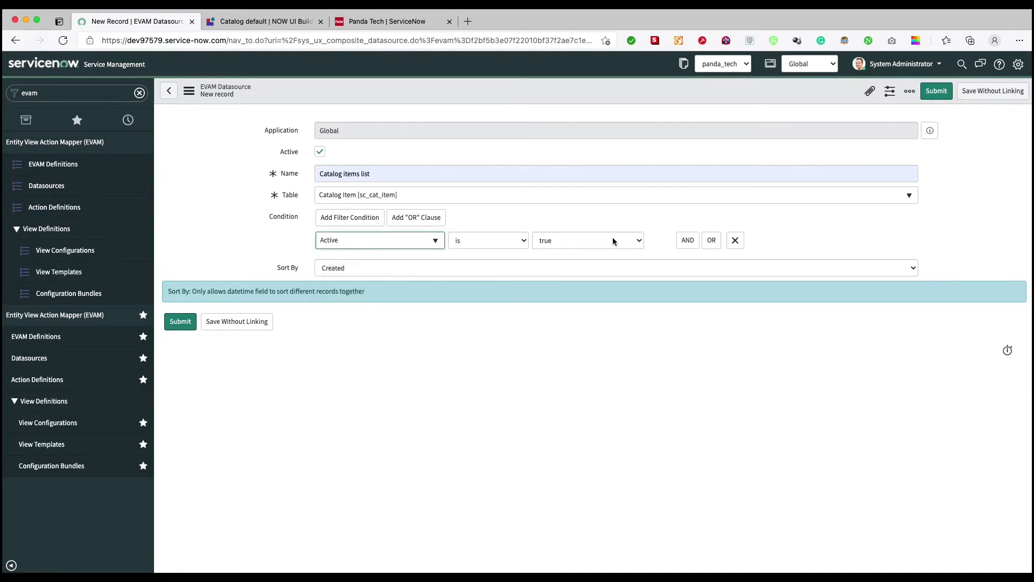
pyautogui.click(390, 268)
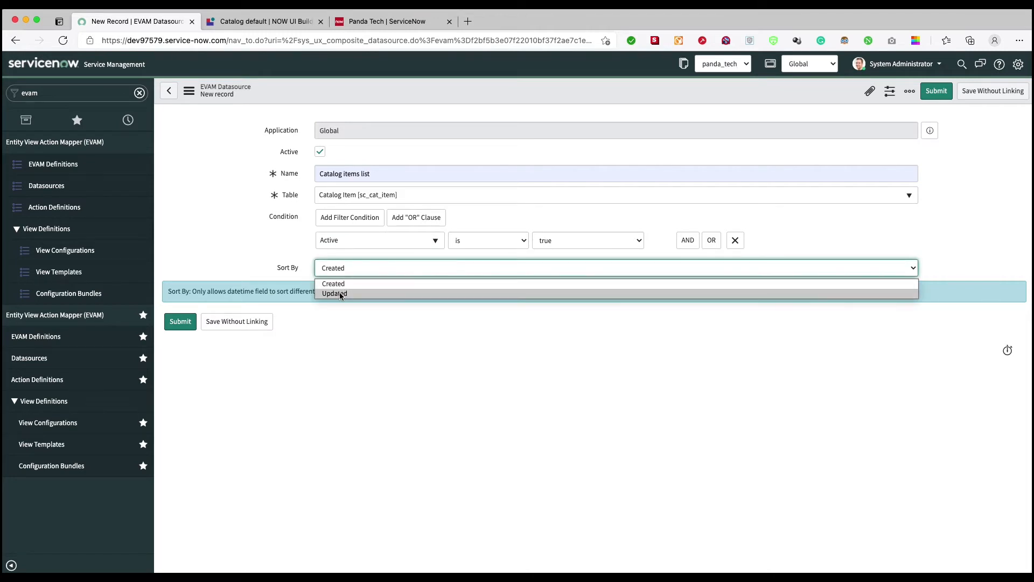
pyautogui.click(250, 249)
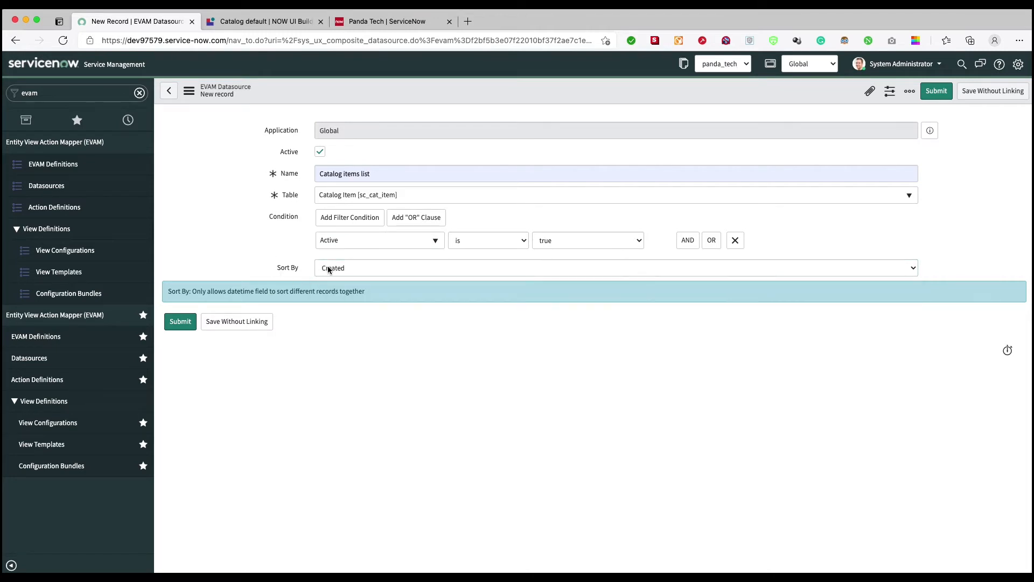
pyautogui.click(180, 321)
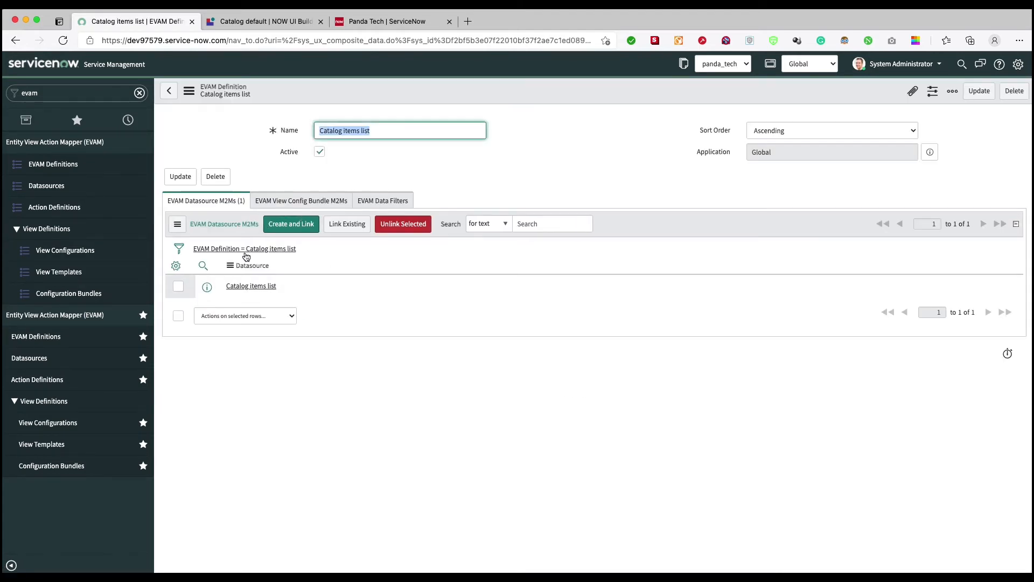
# Step: Create a view config bundle named Catalog items list and link it to the EVAM definition
pyautogui.click(268, 204)
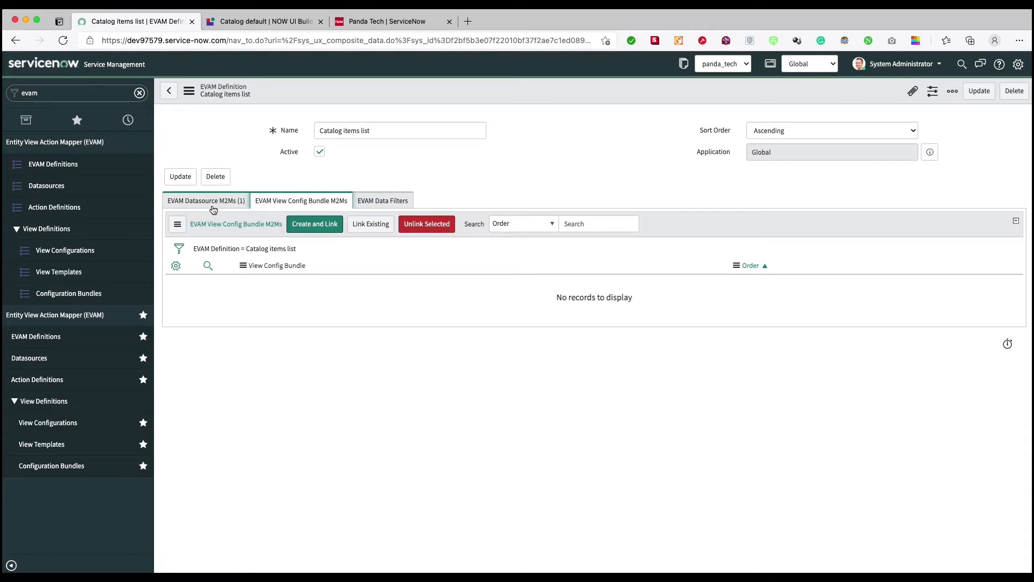
pyautogui.click(295, 231)
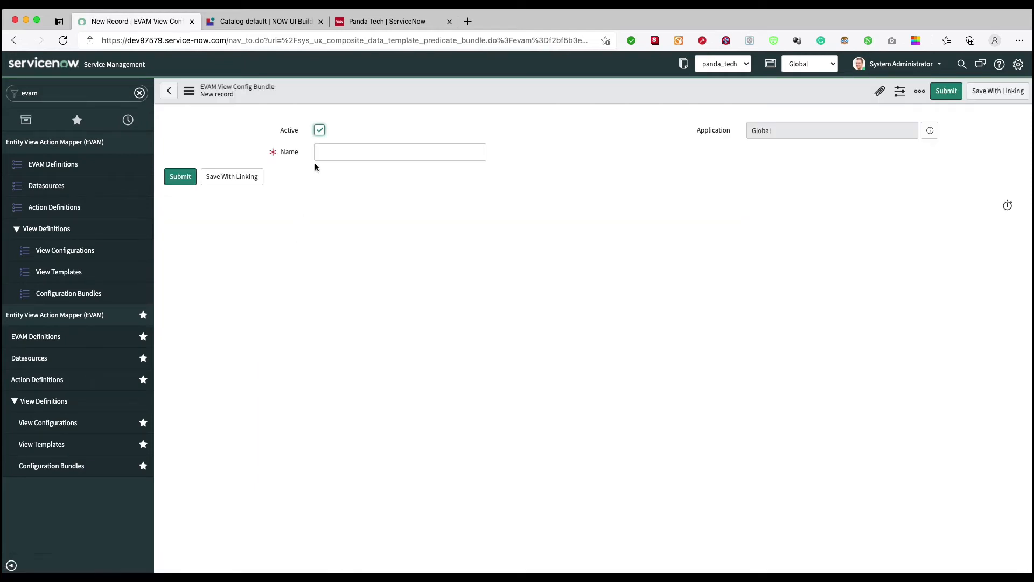
pyautogui.click(325, 151)
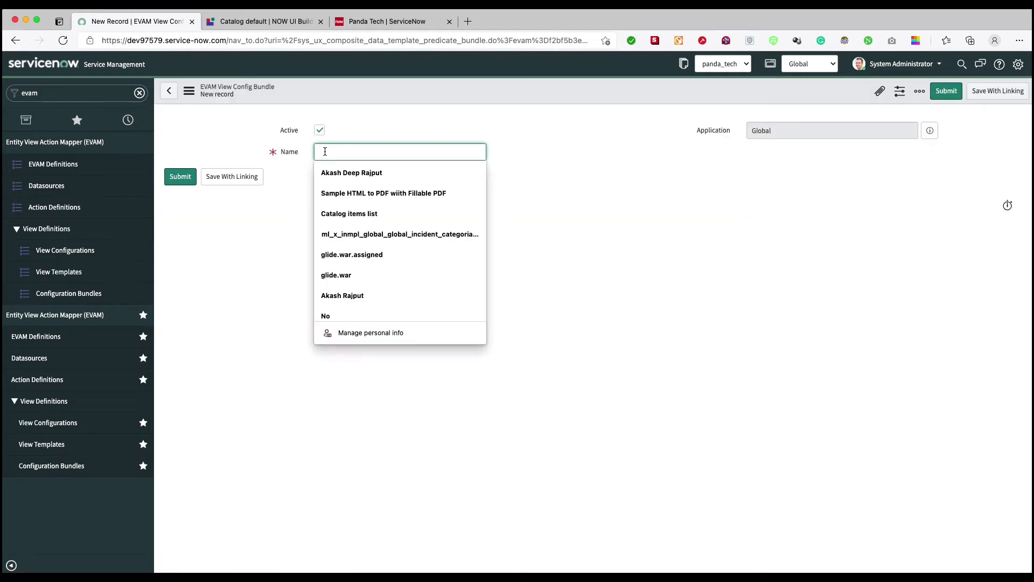
pyautogui.write('Cata')
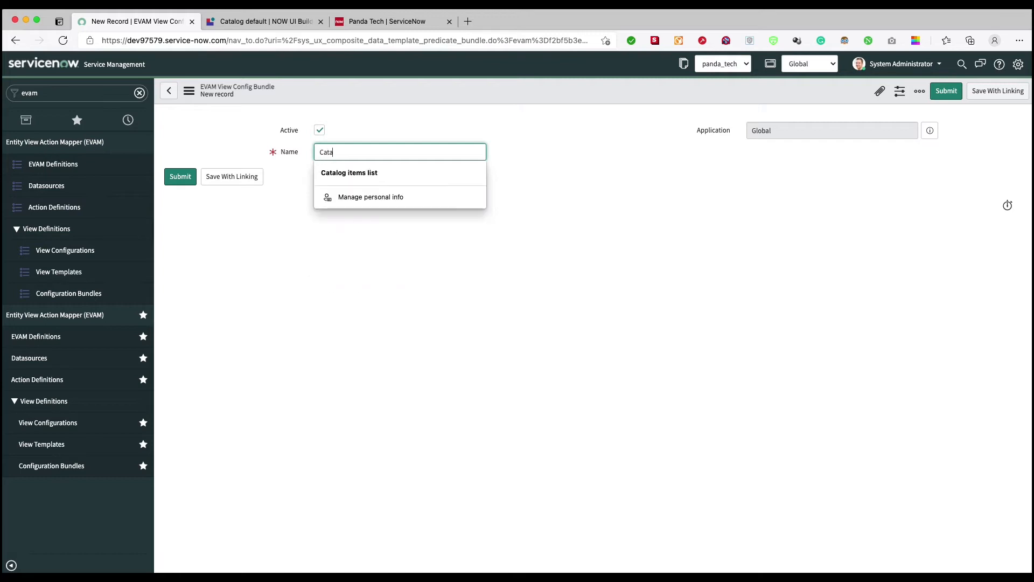
pyautogui.write('log items')
pyautogui.press('Down')
pyautogui.press('Return')
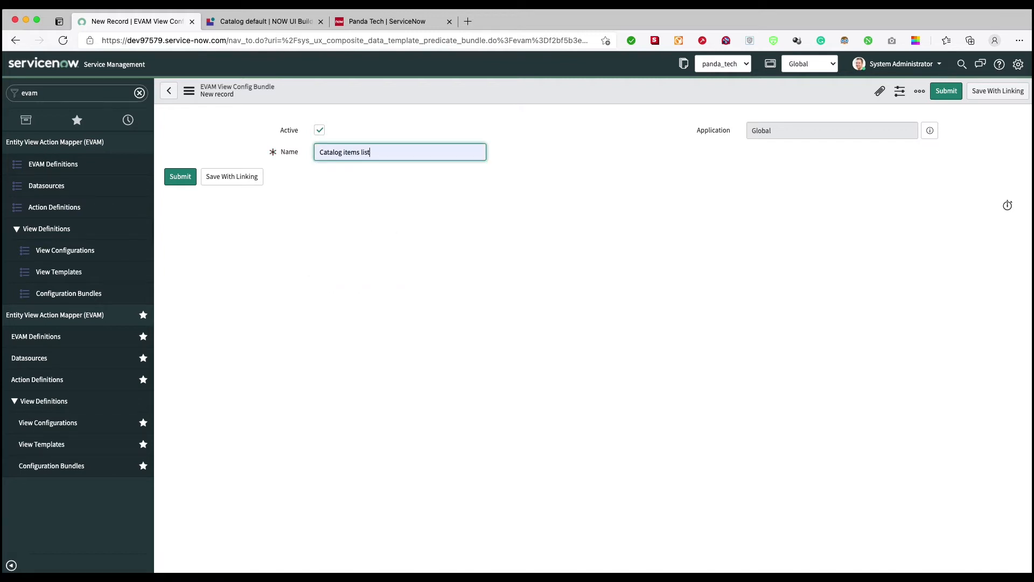
pyautogui.rightClick(282, 100)
pyautogui.click(171, 172)
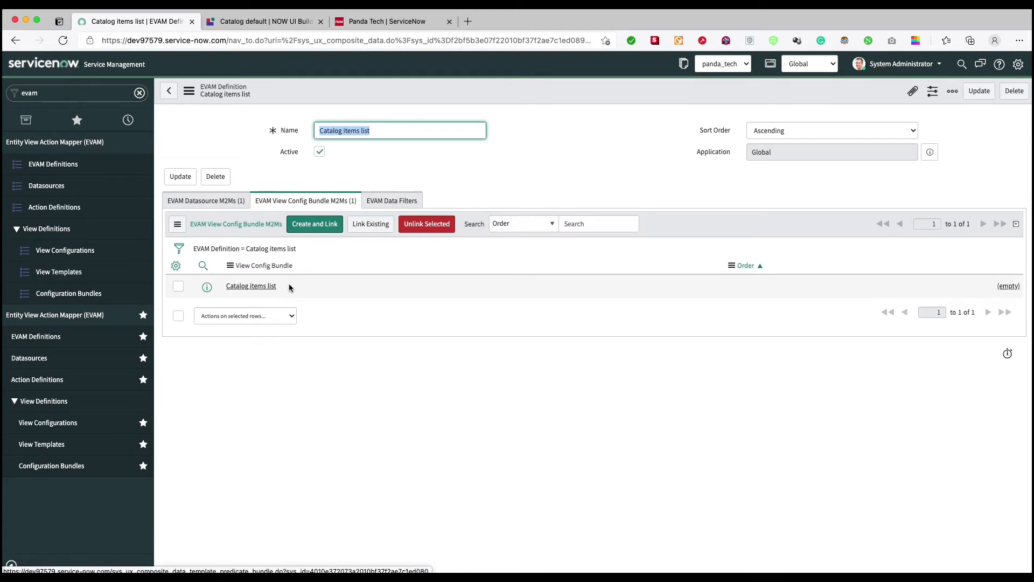
# Step: Create a new view config in the Catalog items list bundle, named Catalog items list, with order 100
pyautogui.click(253, 287)
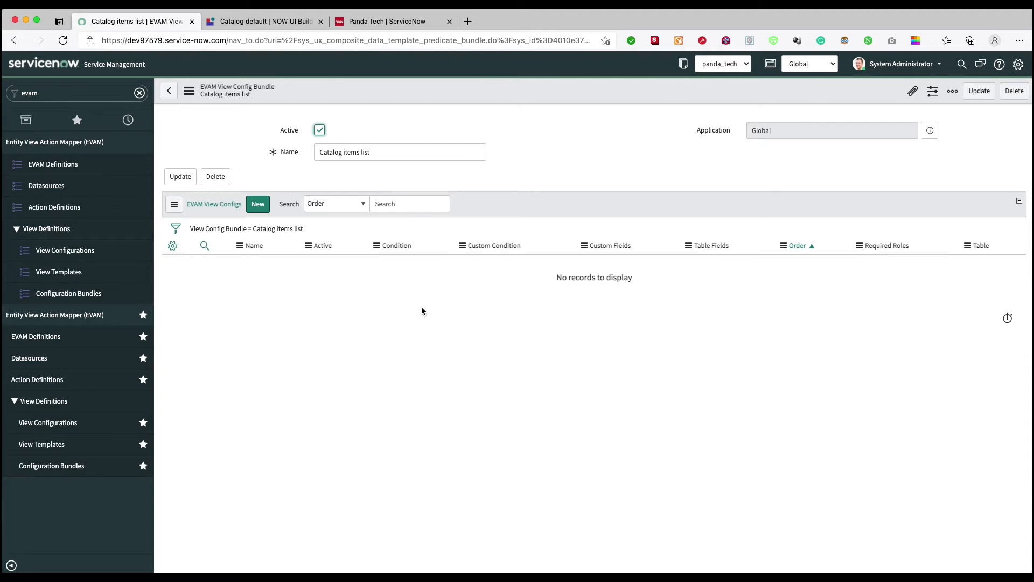
pyautogui.click(262, 211)
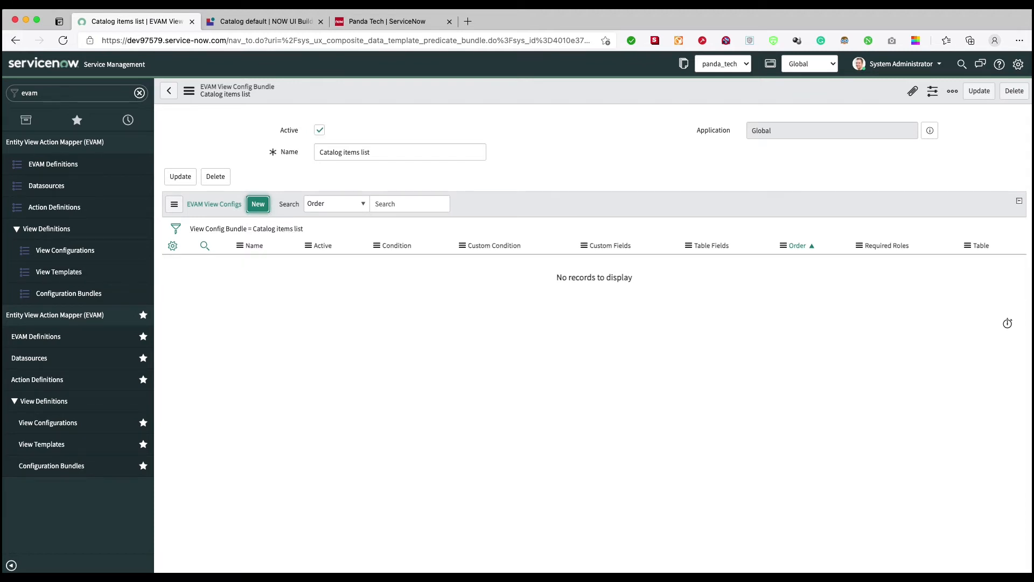
pyautogui.click(357, 134)
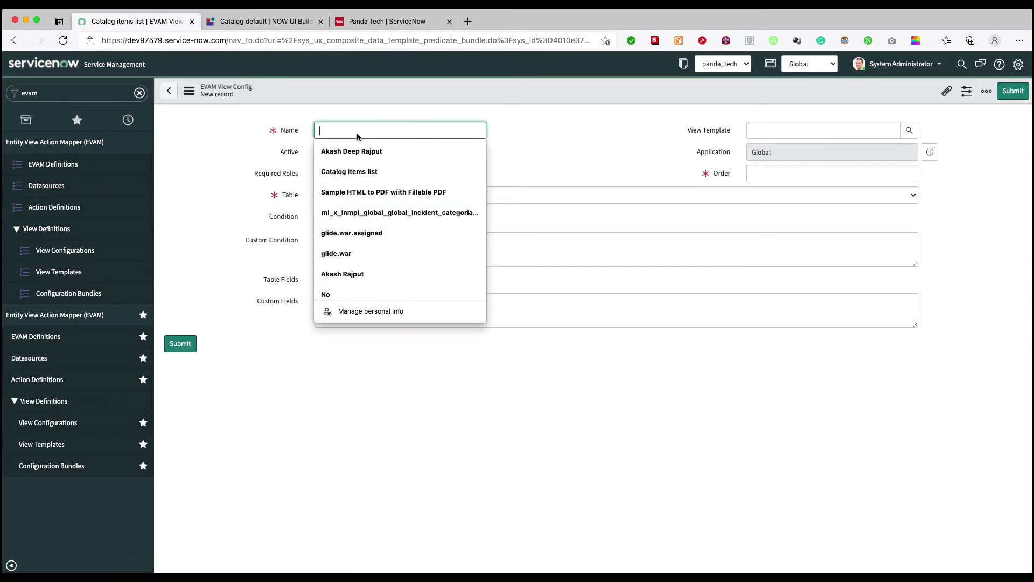
pyautogui.write('Catalo')
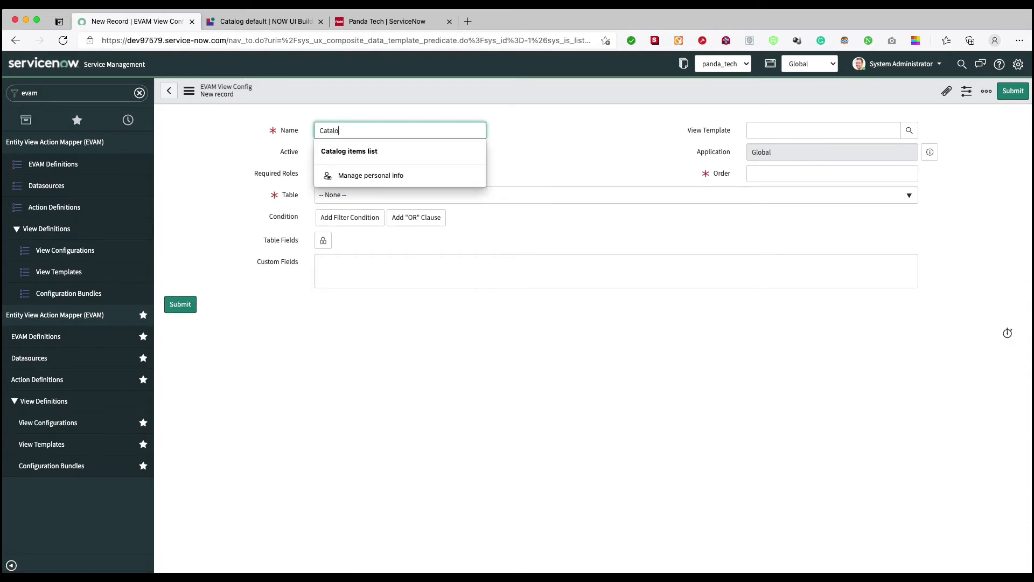
pyautogui.press('Down')
pyautogui.press('Return')
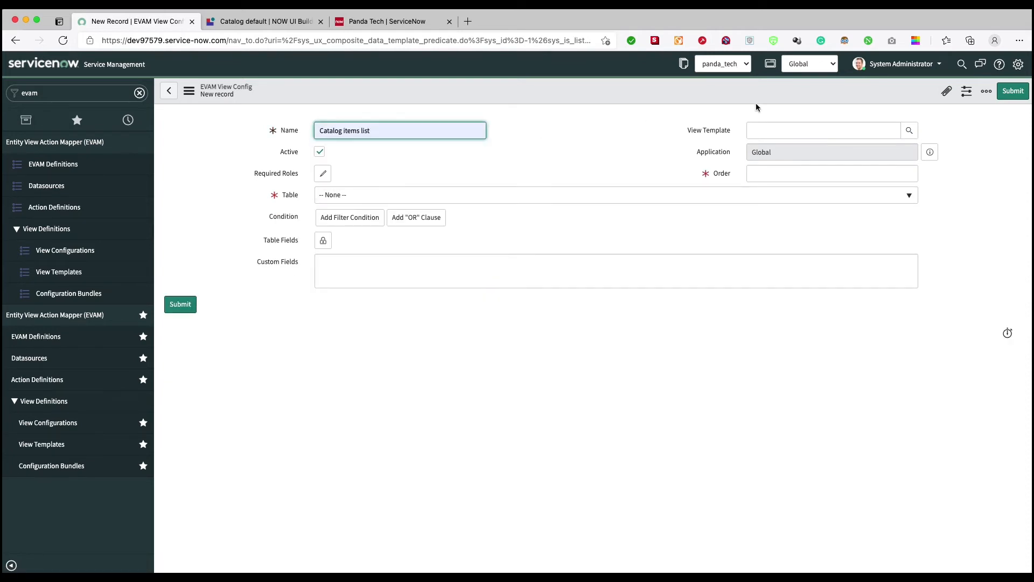
pyautogui.click(792, 174)
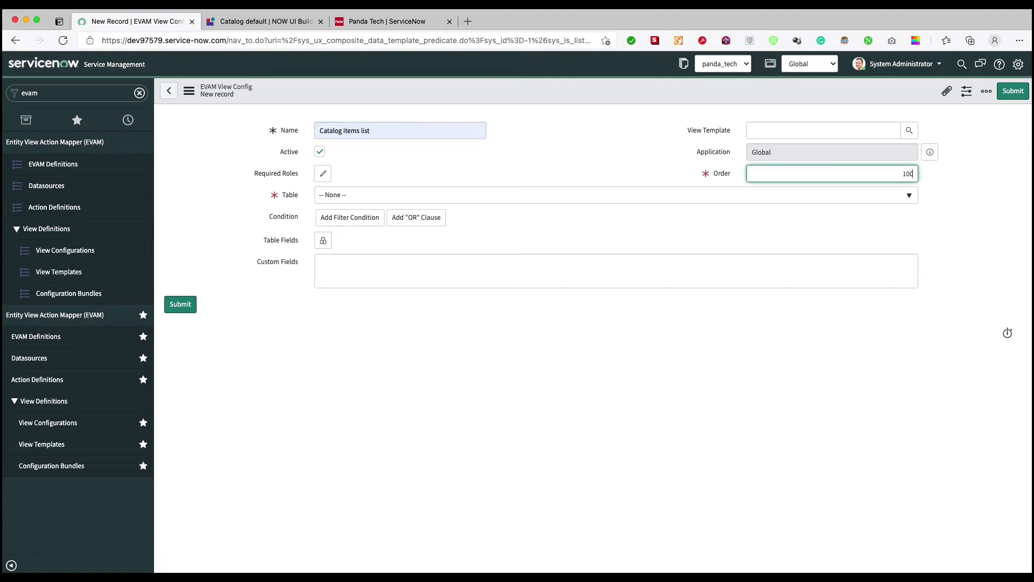
# Step: Set the view config's table to Catalog Item [sc_cat_item] and add the condition Active is true
pyautogui.click(466, 197)
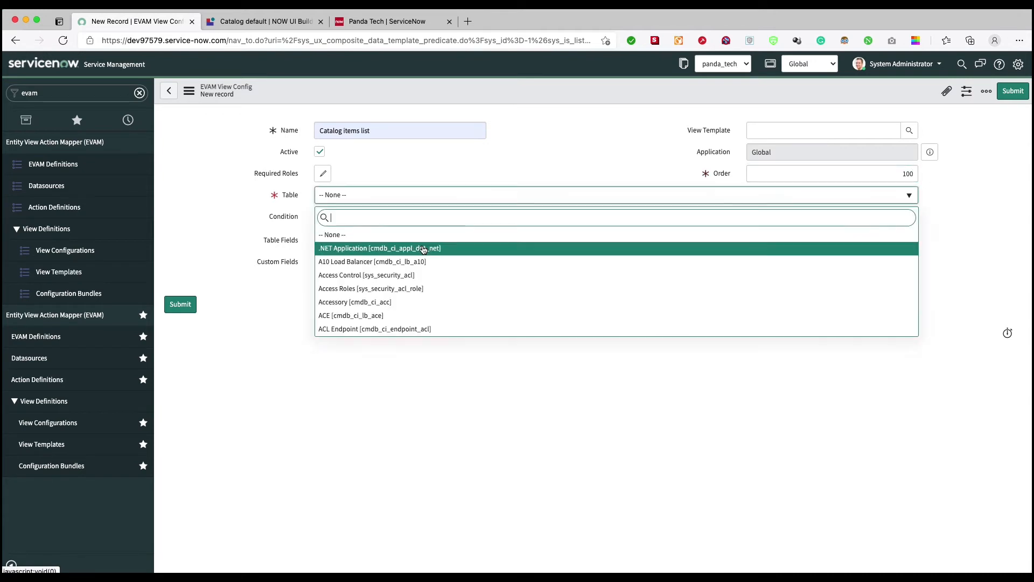
pyautogui.write('catalog')
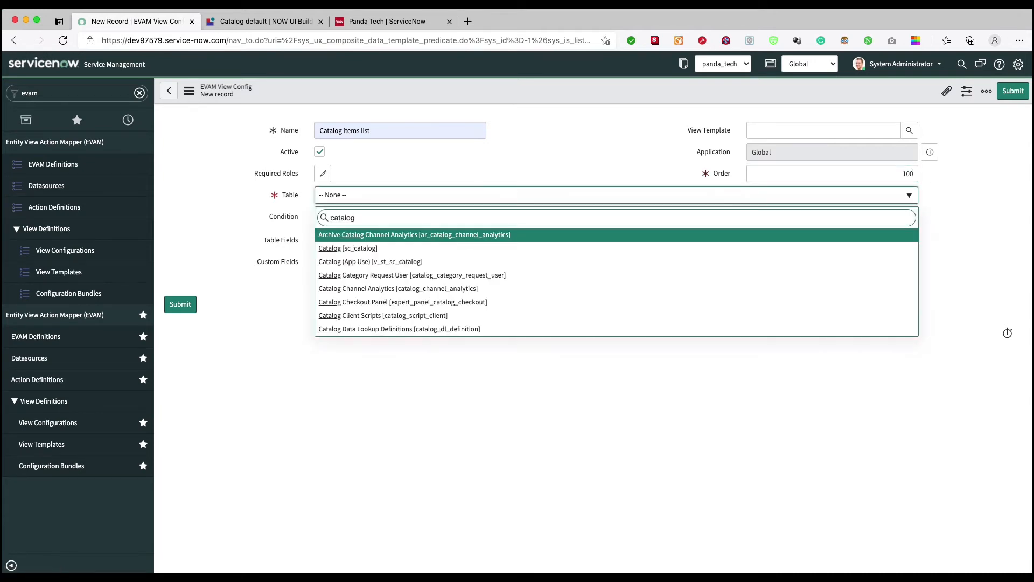
pyautogui.write('item')
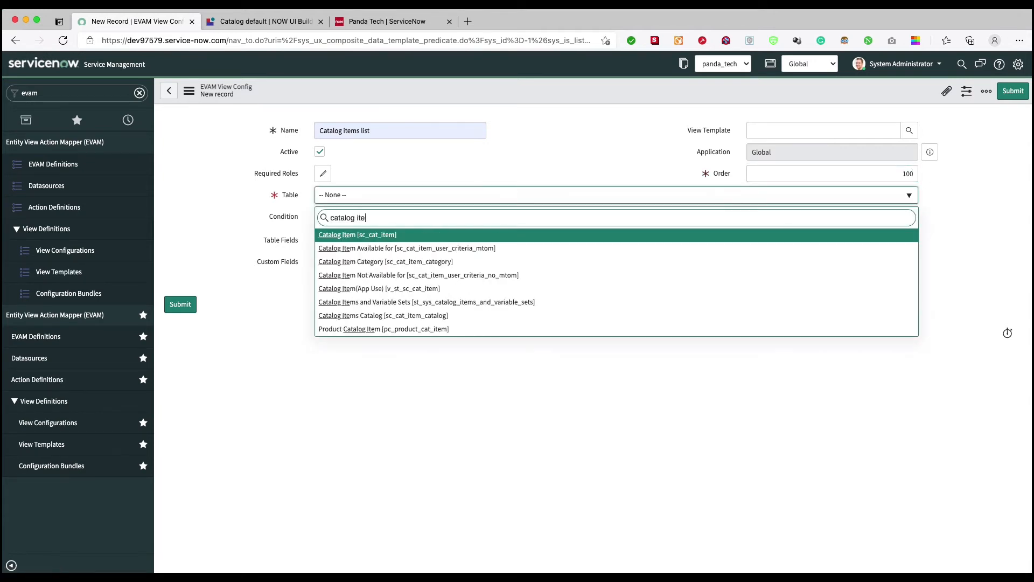
pyautogui.press('Return')
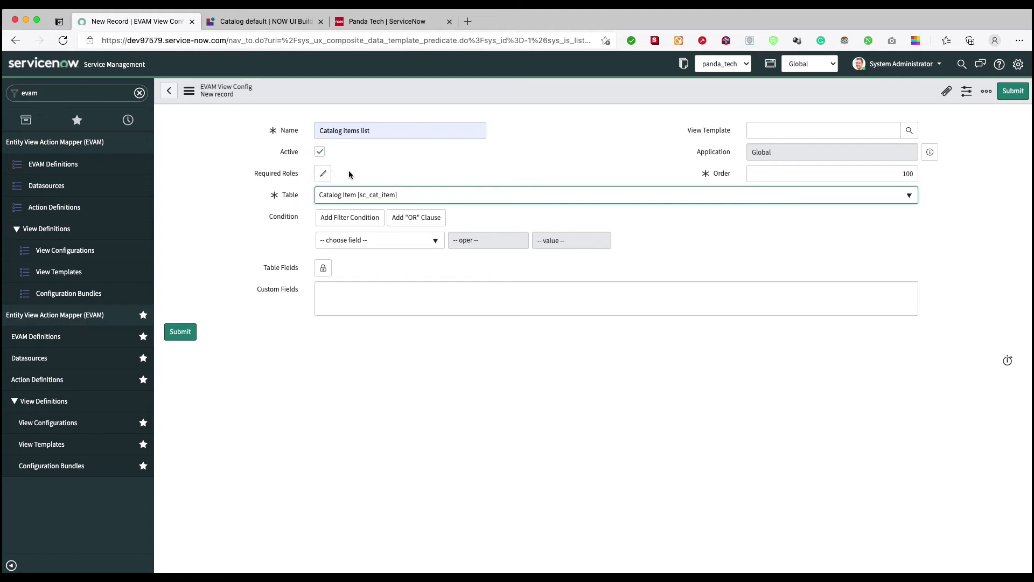
pyautogui.click(353, 242)
pyautogui.write('activ')
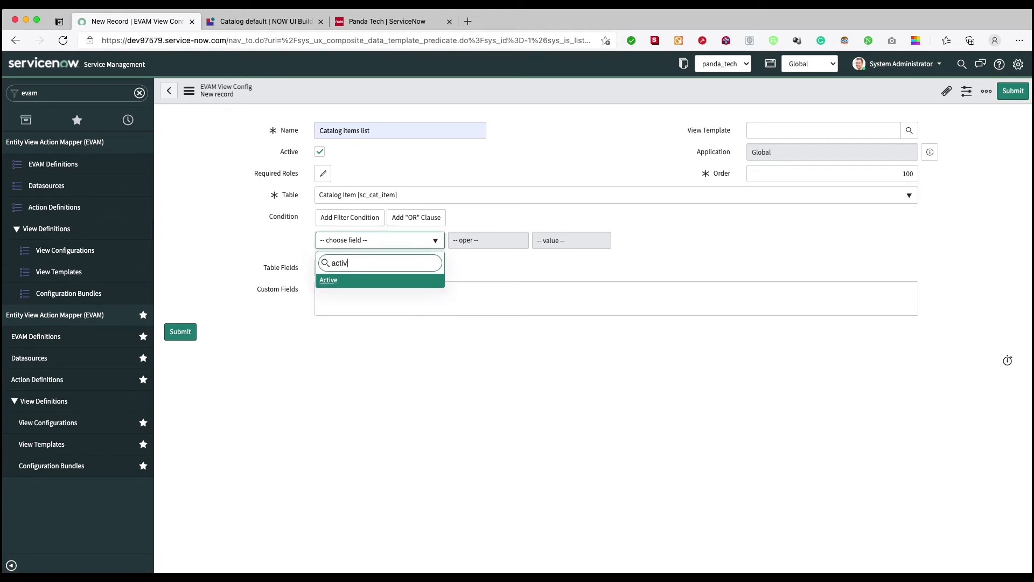
pyautogui.write('e')
pyautogui.press('Return')
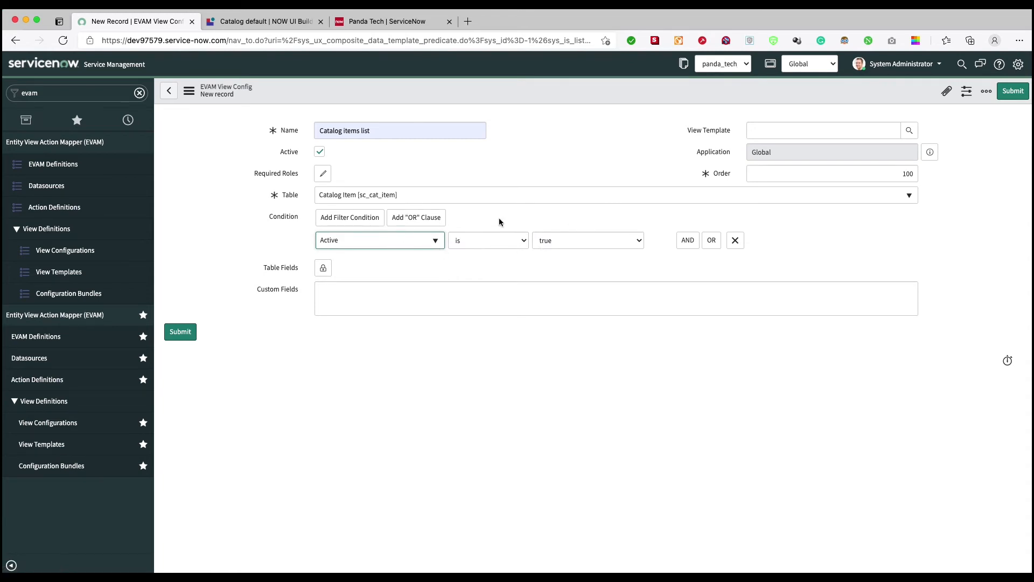
# Step: Unlock the view config's table fields and add Name, Short description, Icon and Image to the selected fields
pyautogui.click(322, 268)
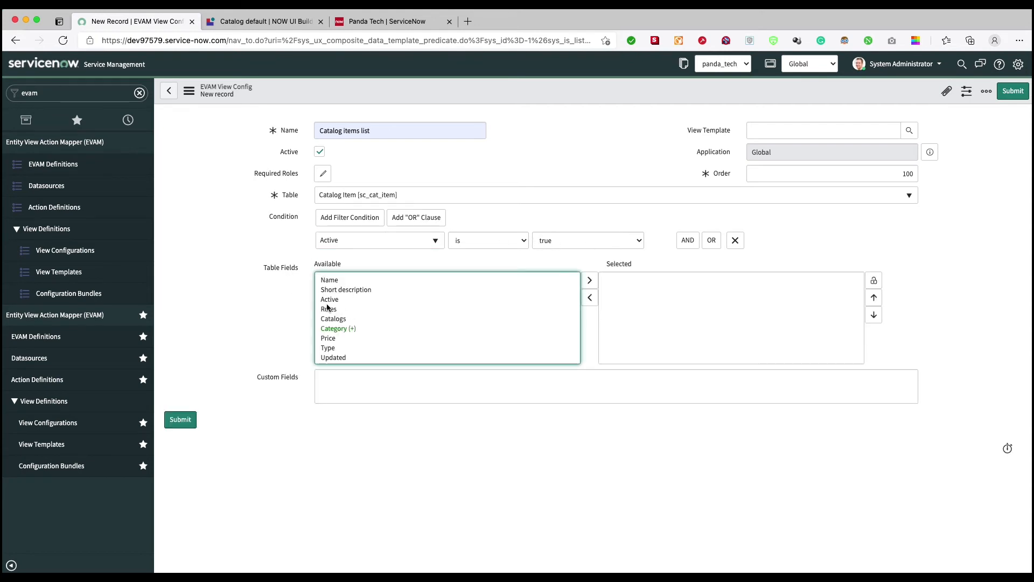
pyautogui.doubleClick(325, 281)
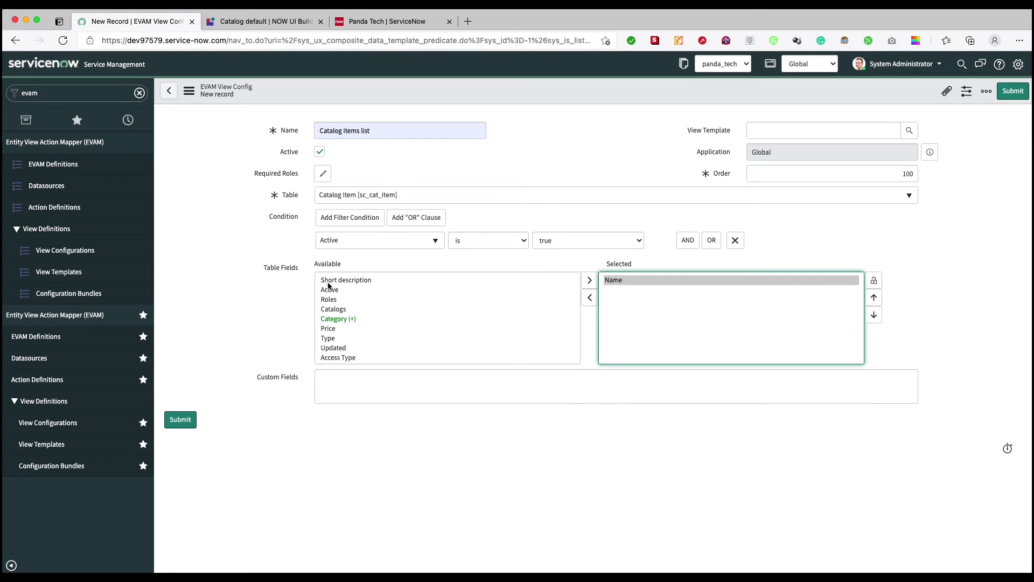
pyautogui.doubleClick(328, 284)
pyautogui.click(329, 299)
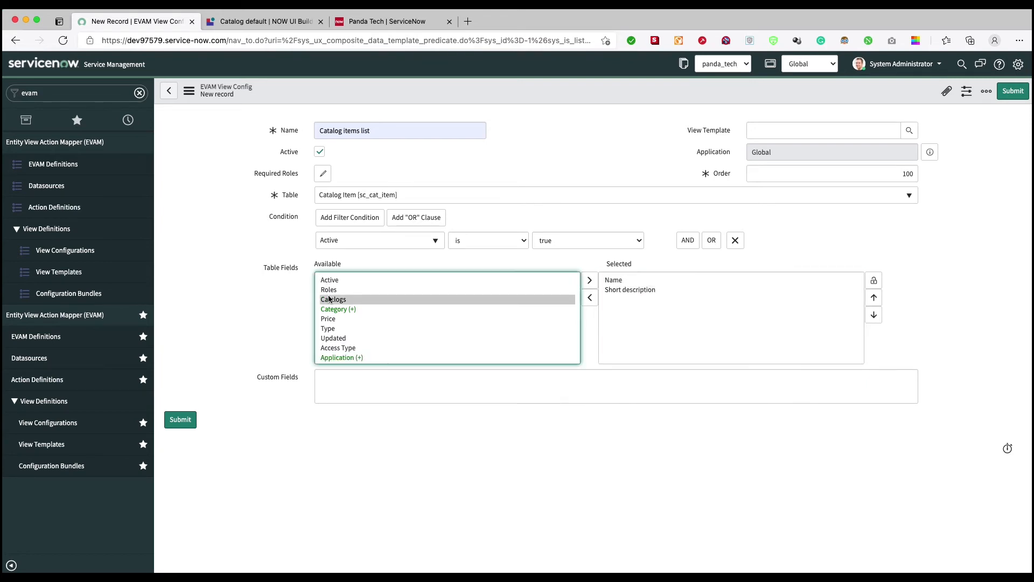
pyautogui.press('i')
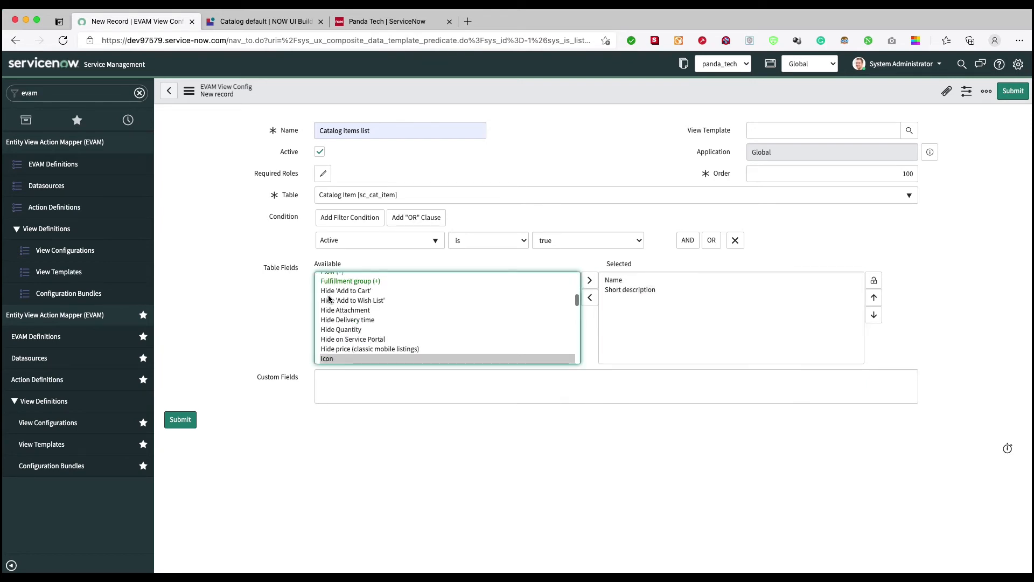
pyautogui.click(590, 284)
pyautogui.click(350, 311)
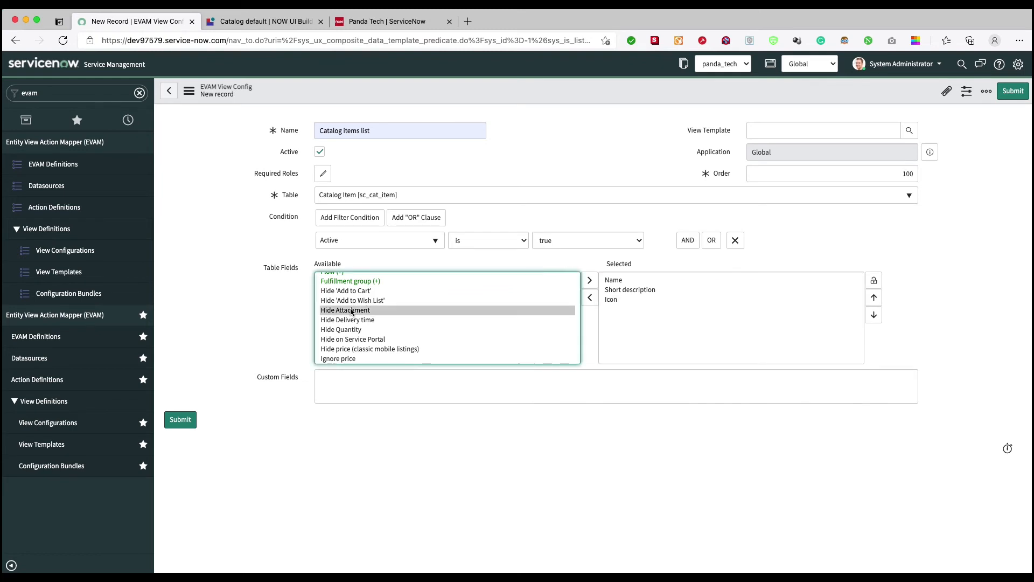
pyautogui.press('i')
pyautogui.press('m')
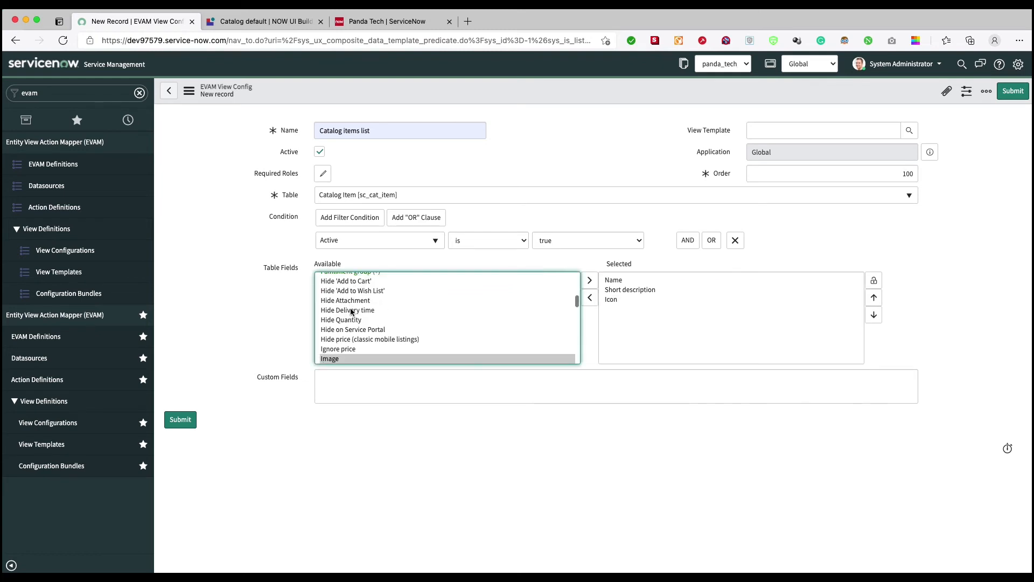
pyautogui.click(591, 281)
# Step: Expand the Category reference among the available table fields and add its Description field to the selection
pyautogui.click(376, 304)
pyautogui.press('c')
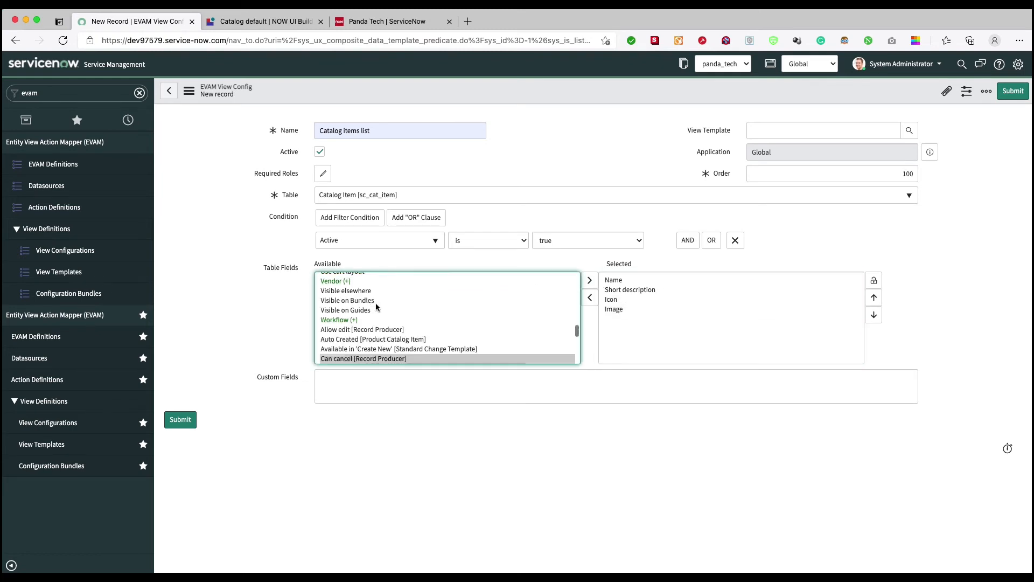
pyautogui.press('a')
pyautogui.press('t')
pyautogui.press('e')
pyautogui.click(589, 282)
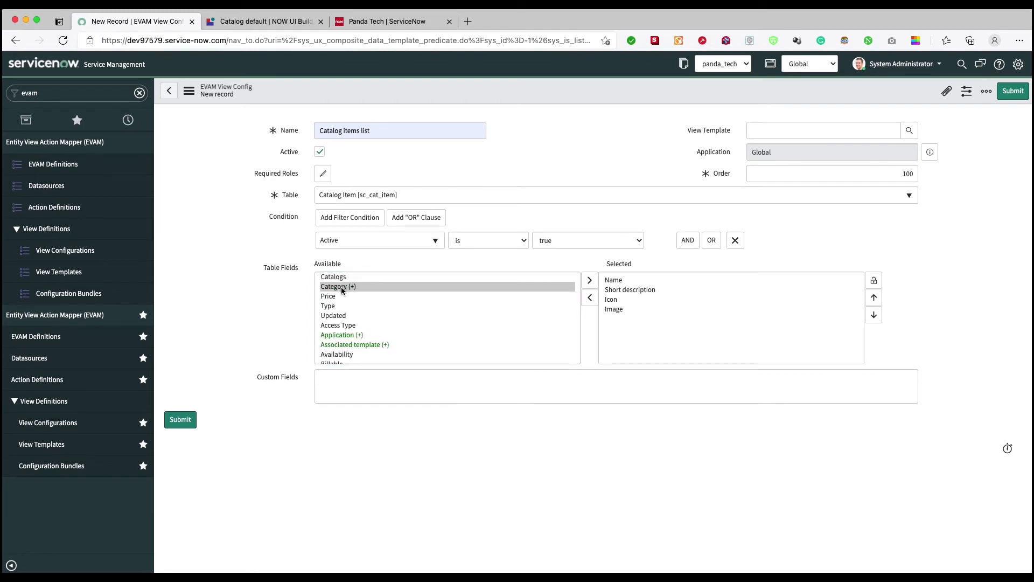
pyautogui.scroll(-1, 340, 305)
pyautogui.click(338, 305)
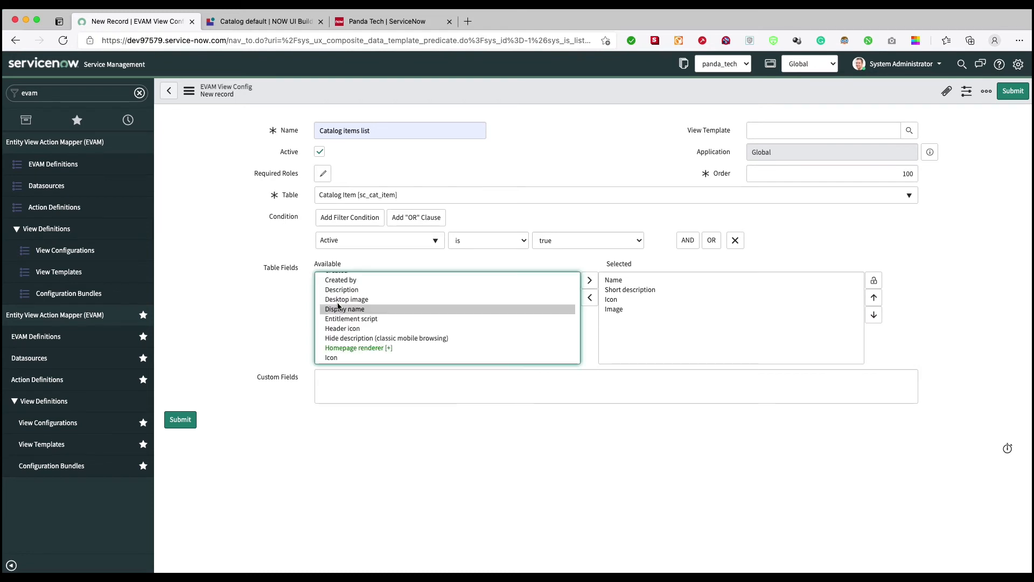
pyautogui.doubleClick(342, 291)
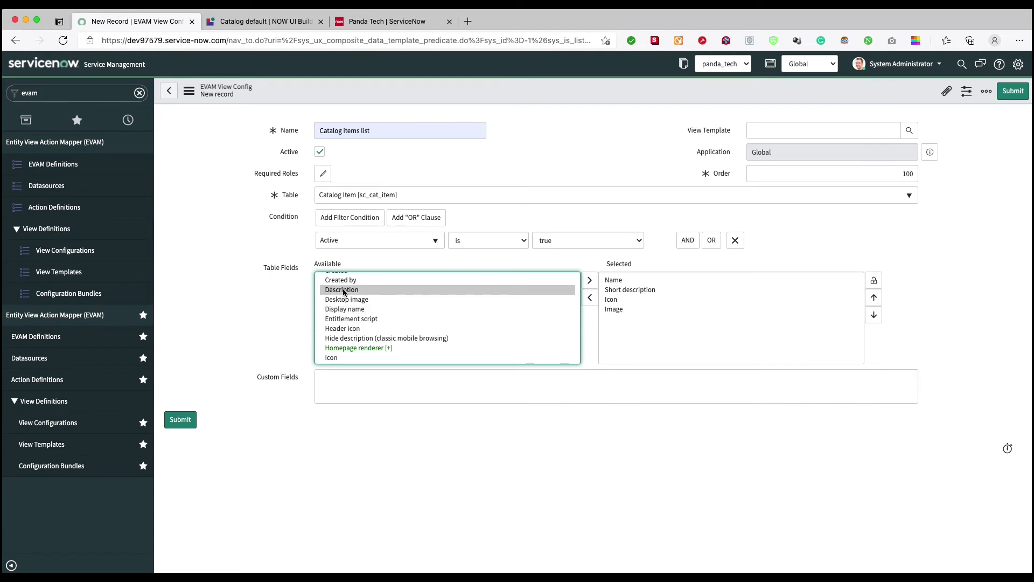
# Step: Add the Title field of the Category reference to the selected table fields
pyautogui.scroll(-1, 454, 317)
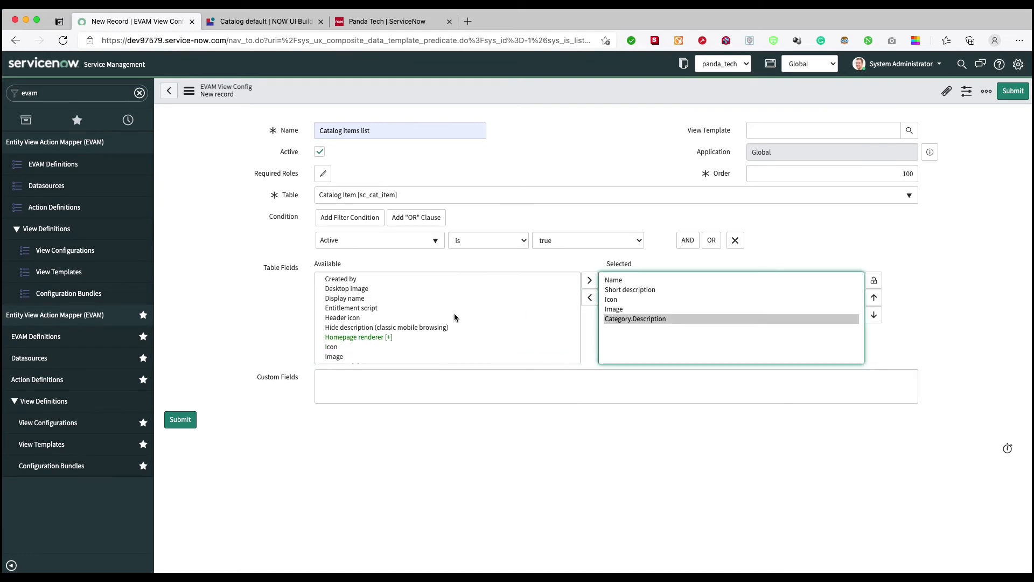
pyautogui.scroll(5, 454, 317)
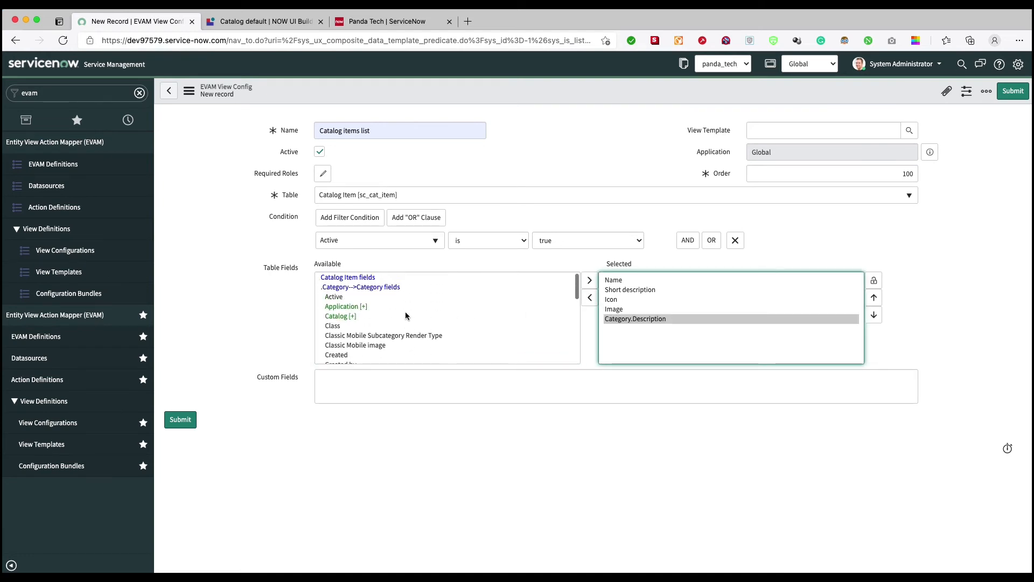
pyautogui.scroll(-2, 346, 323)
pyautogui.click(346, 323)
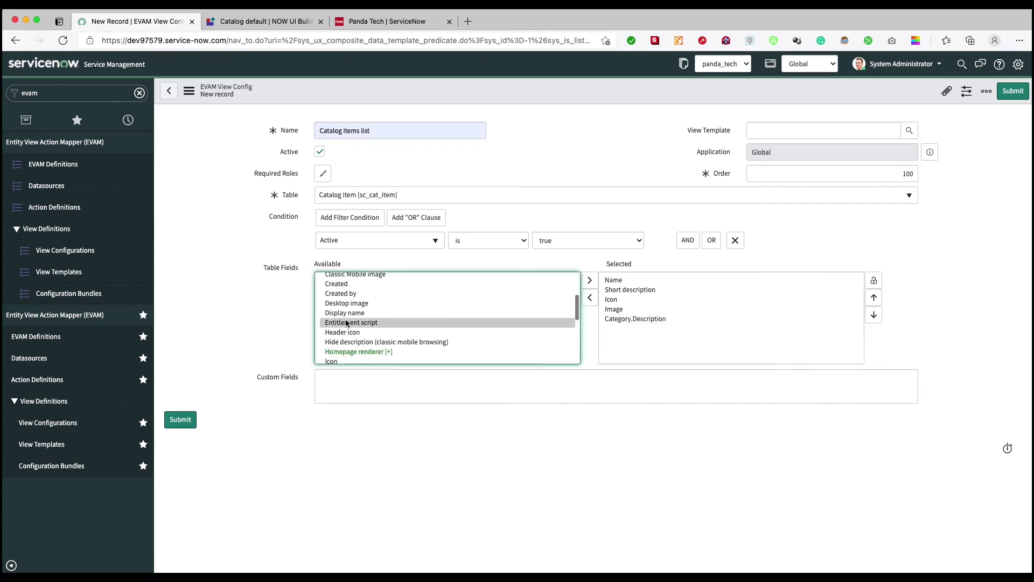
pyautogui.write('ti')
pyautogui.click(589, 280)
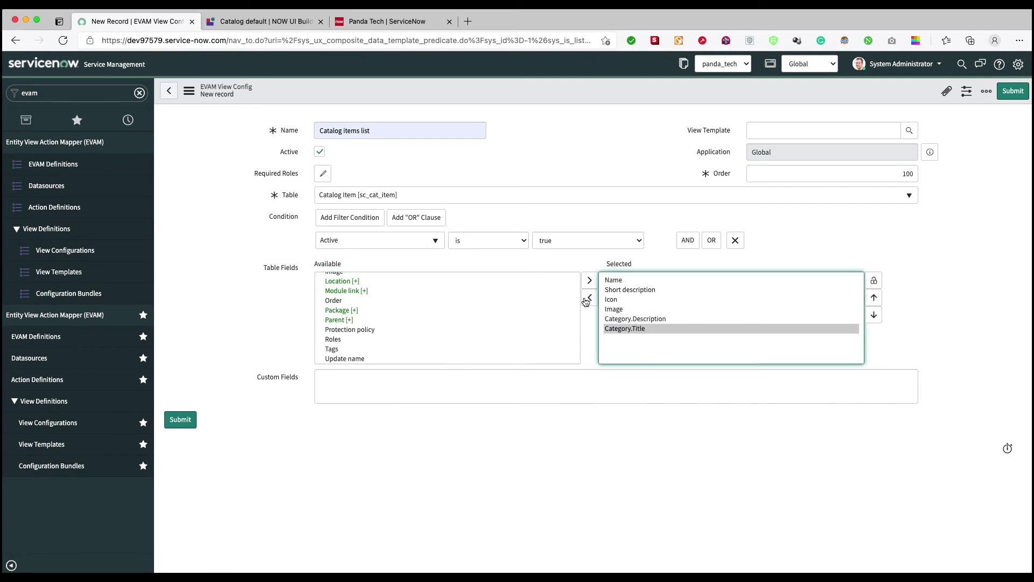
# Step: Return to the Catalog Item fields, add Category to the selection and move it directly below Image
pyautogui.click(357, 282)
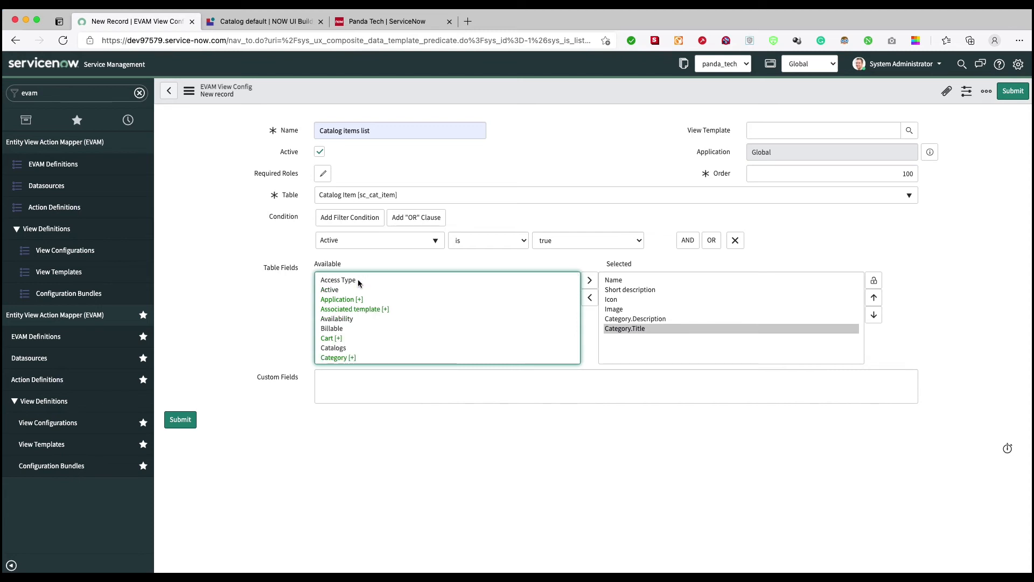
pyautogui.click(339, 358)
pyautogui.click(589, 297)
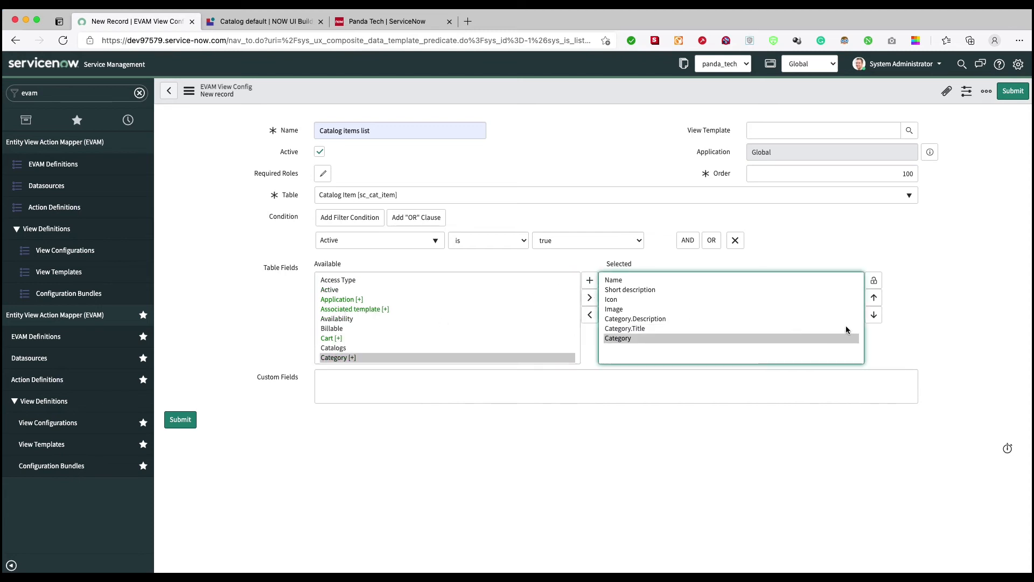
pyautogui.click(874, 301)
pyautogui.click(874, 300)
pyautogui.click(873, 300)
pyautogui.click(874, 314)
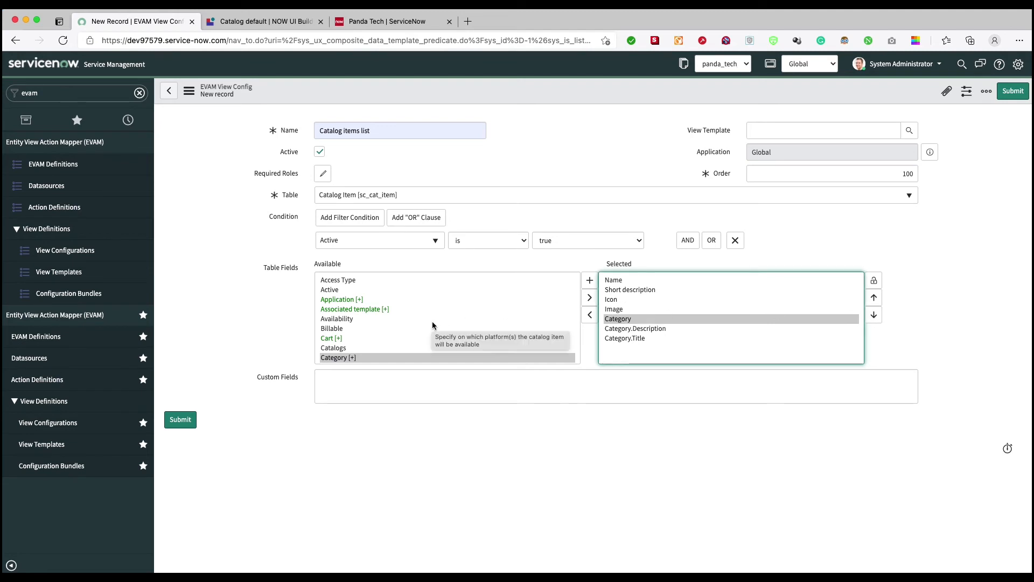
# Step: Expand the Category reference again and add its Catalog field to the selected table fields
pyautogui.click(369, 345)
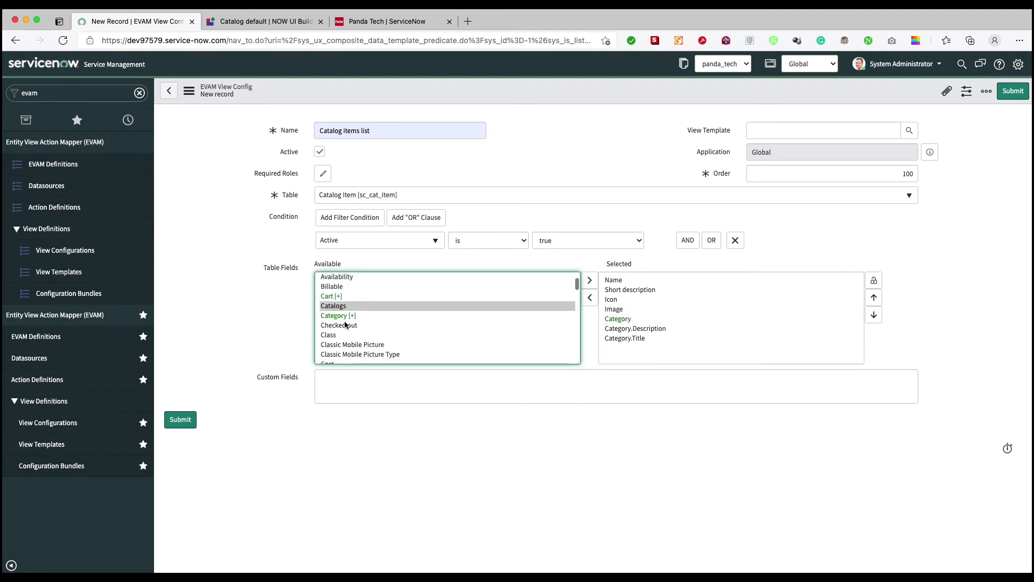
pyautogui.click(350, 316)
pyautogui.click(589, 281)
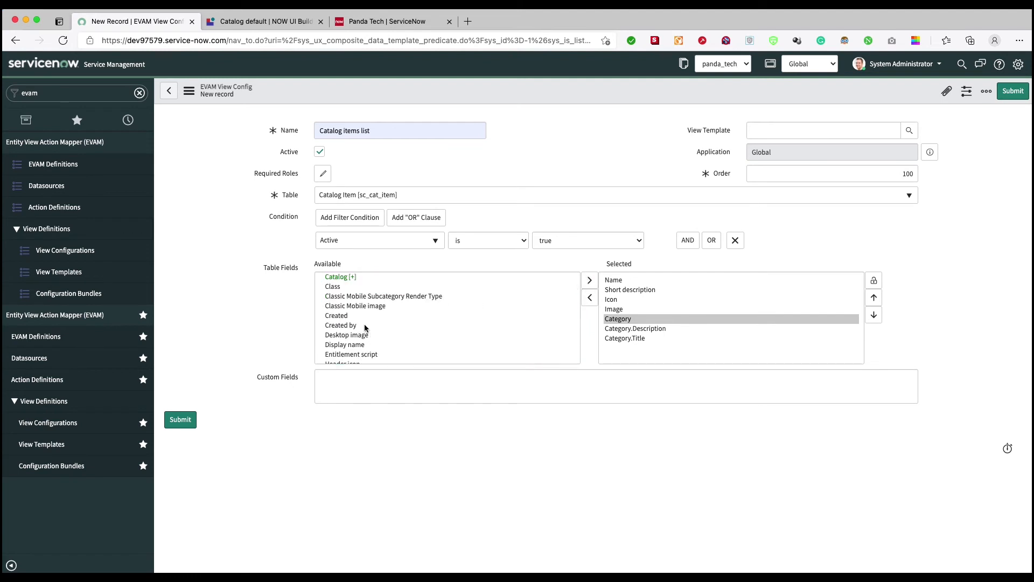
pyautogui.scroll(-3, 344, 327)
pyautogui.scroll(-2, 345, 327)
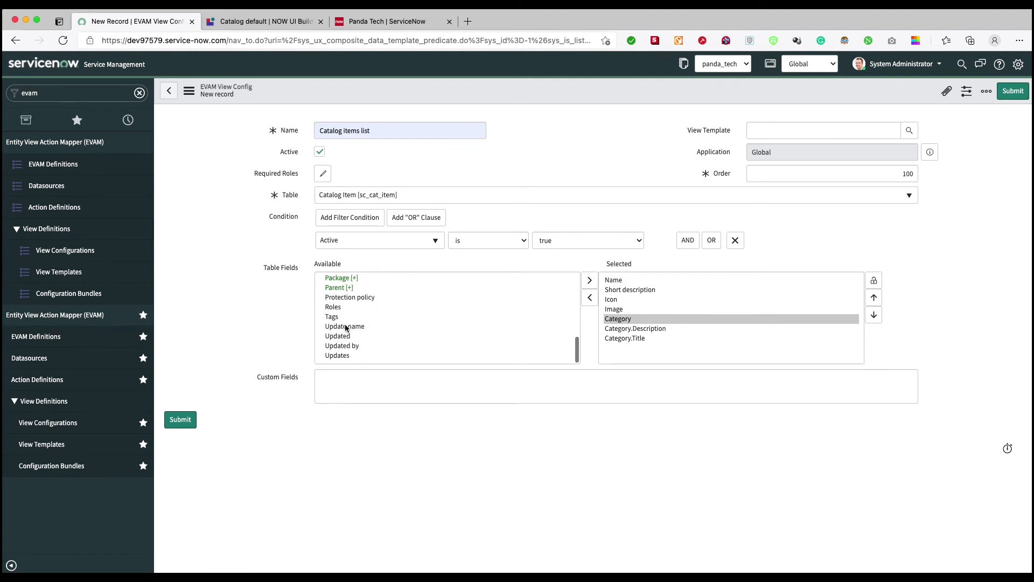
pyautogui.scroll(3, 345, 327)
pyautogui.scroll(5, 345, 326)
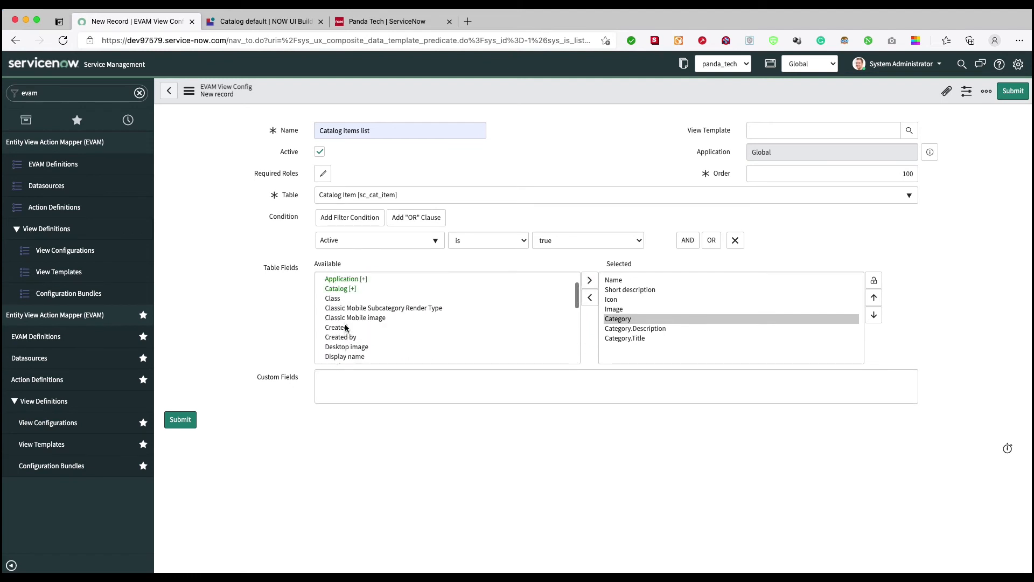
pyautogui.click(346, 320)
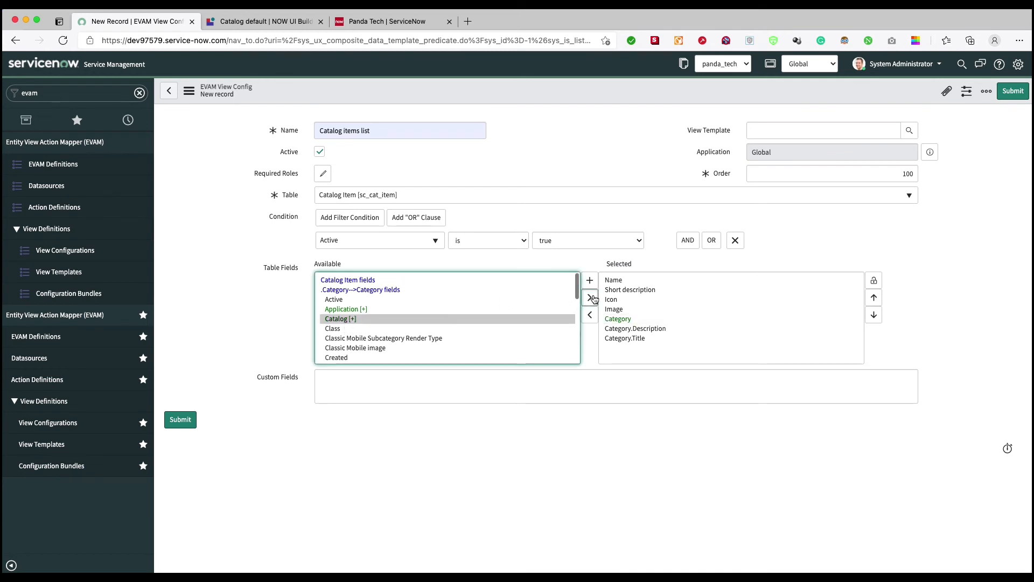
pyautogui.click(590, 298)
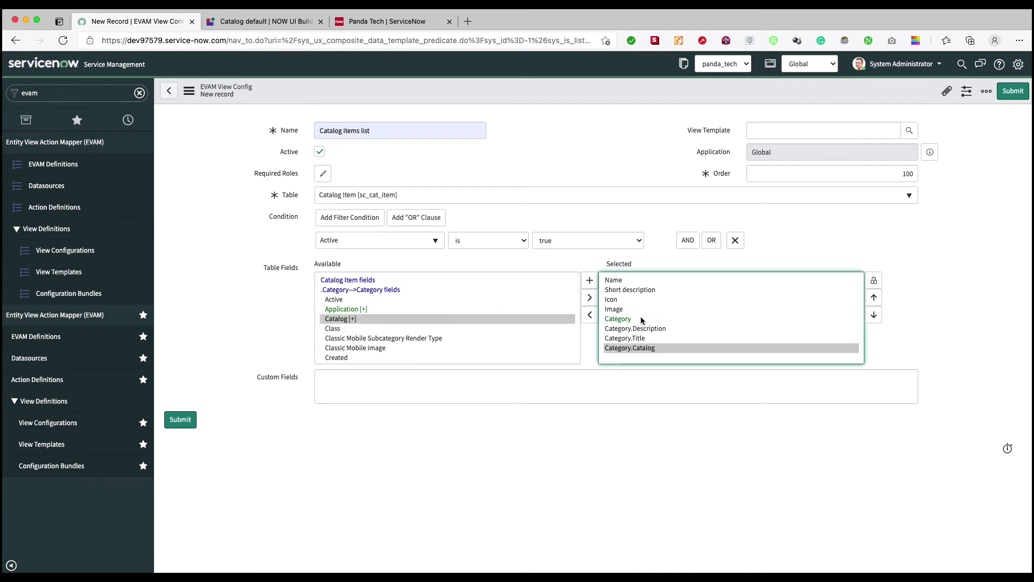
# Step: Submit the new Catalog items list view config and reopen its record from the config bundle
pyautogui.click(1013, 91)
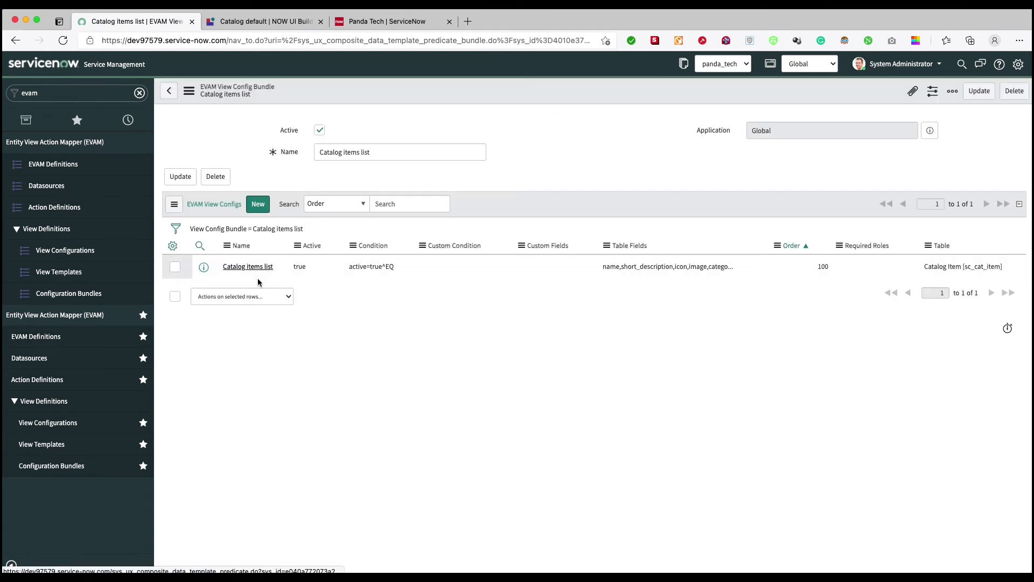
pyautogui.click(258, 271)
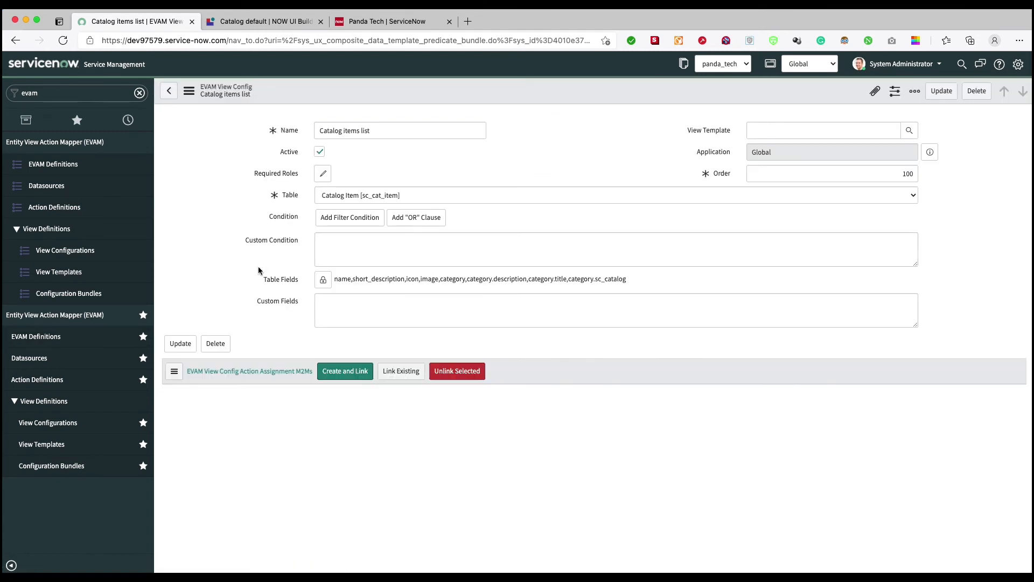
pyautogui.click(322, 302)
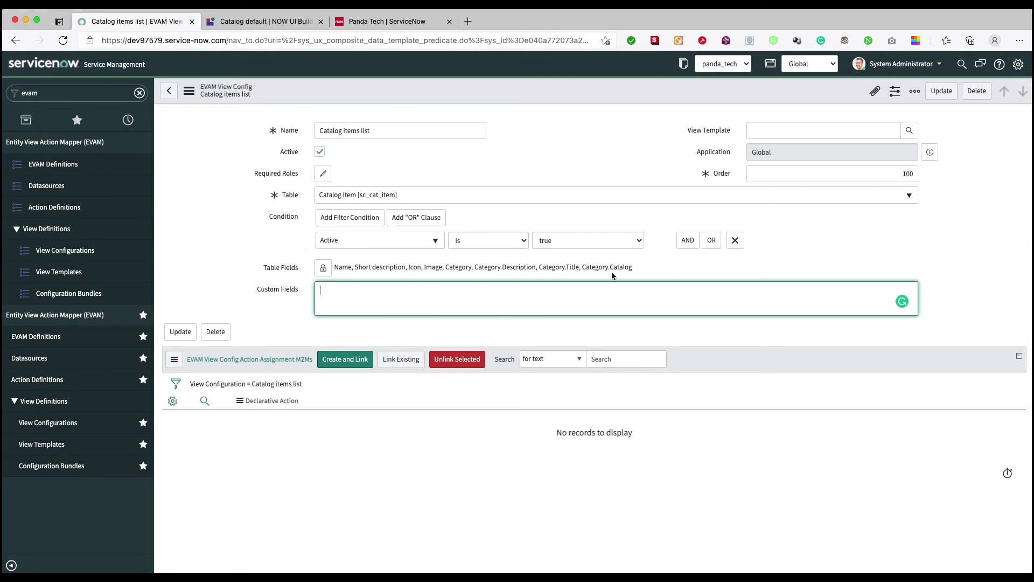
# Step: Unlock the table fields selection, look through the available Catalog Item fields, and lock the selection again
pyautogui.click(322, 268)
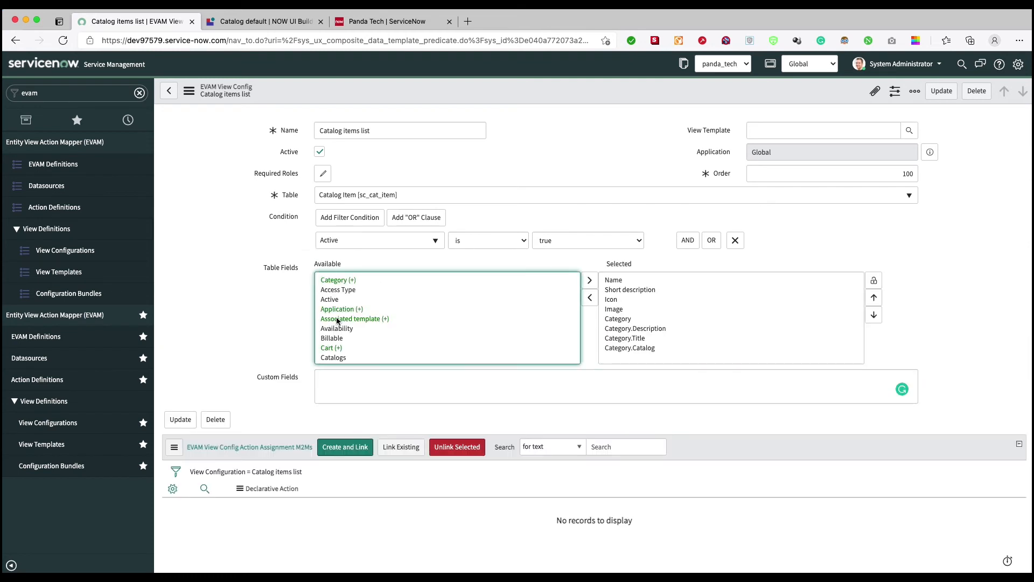
pyautogui.scroll(-6, 339, 321)
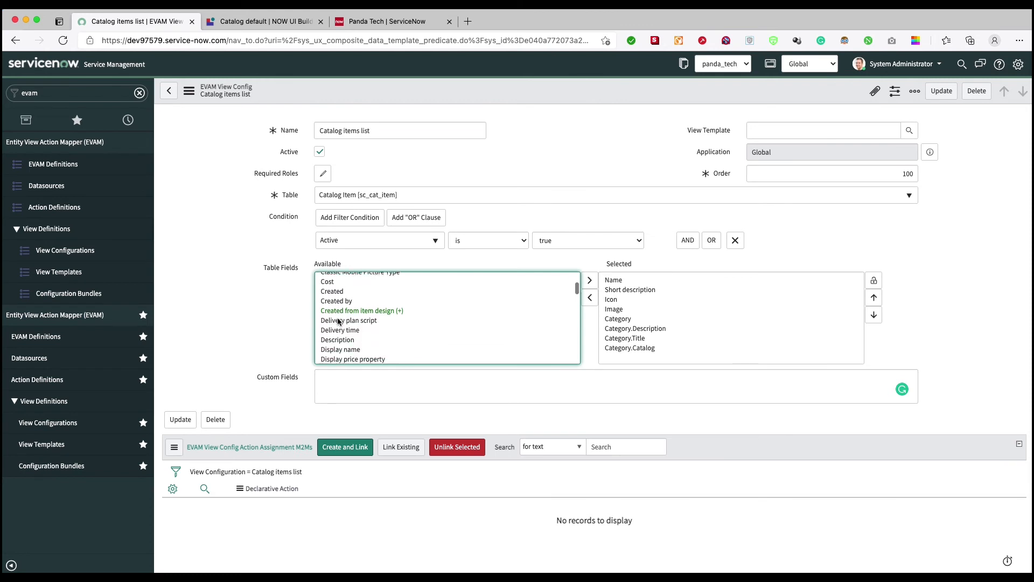
pyautogui.scroll(-10, 338, 321)
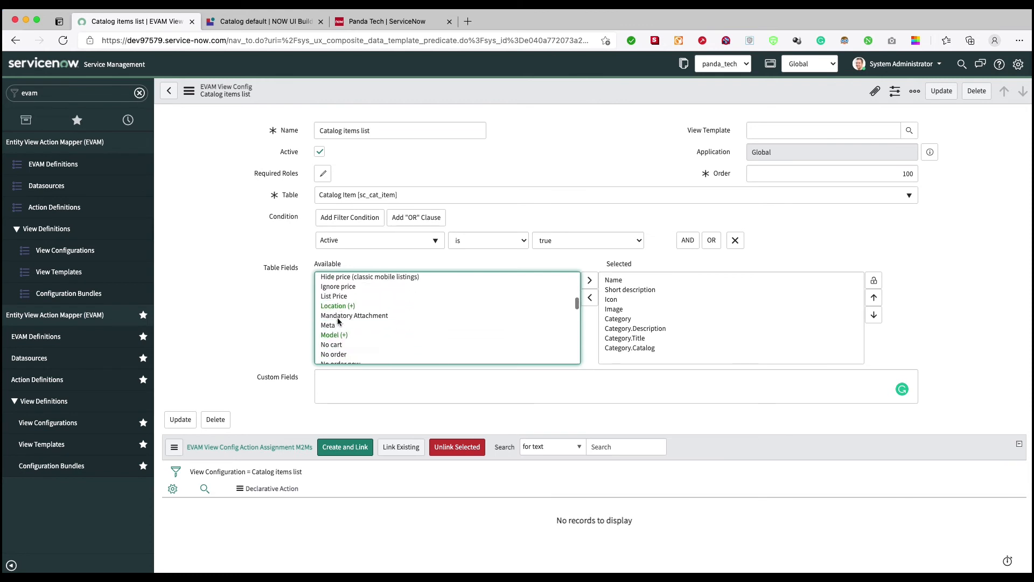
pyautogui.scroll(-10, 338, 321)
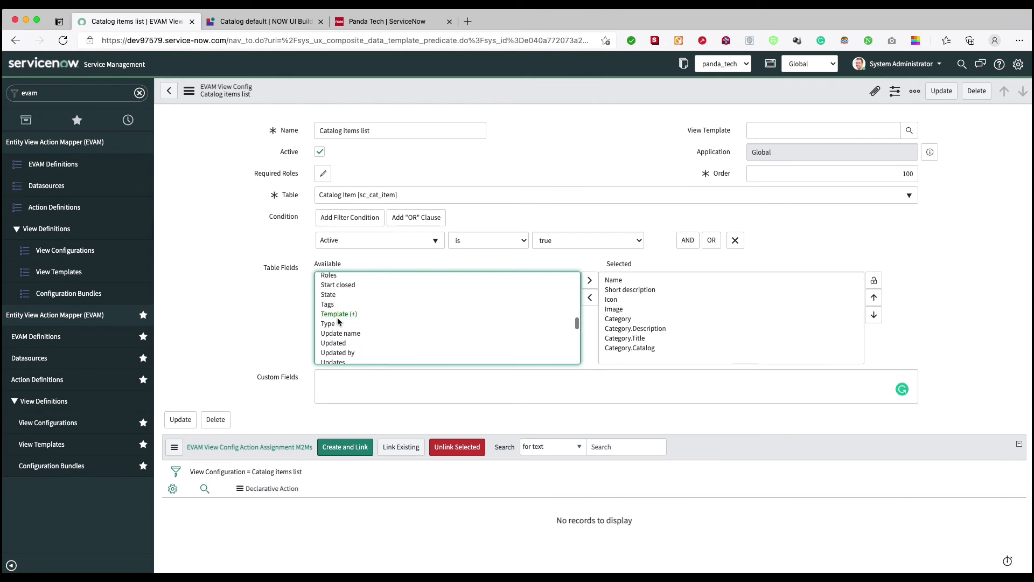
pyautogui.scroll(-15, 338, 322)
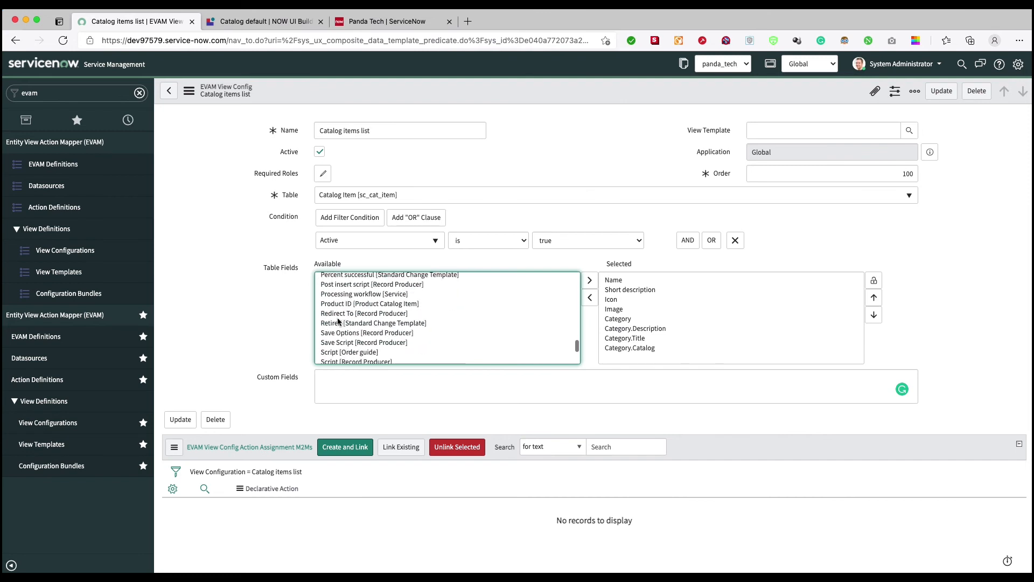
pyautogui.scroll(20, 339, 322)
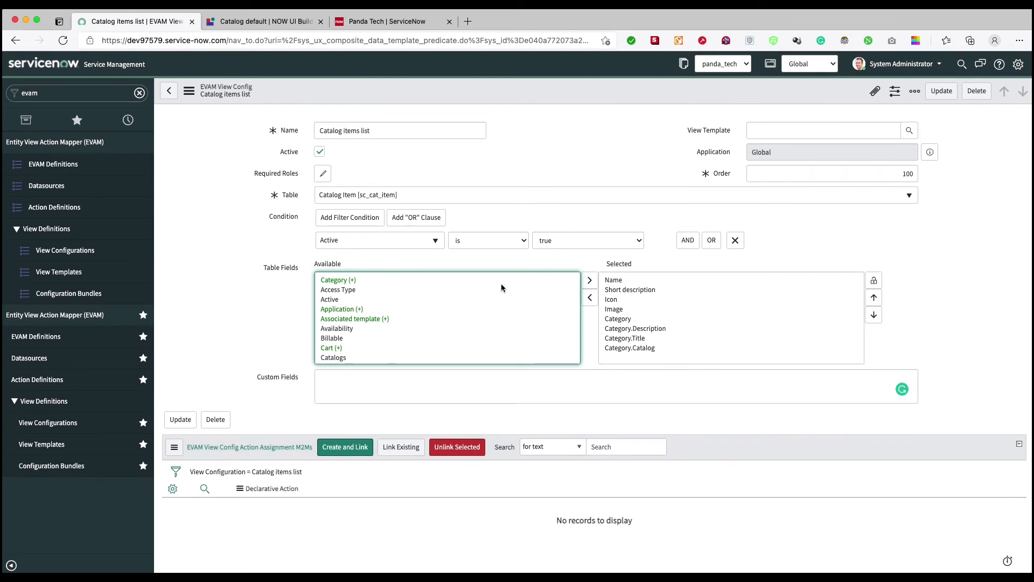
pyautogui.click(867, 281)
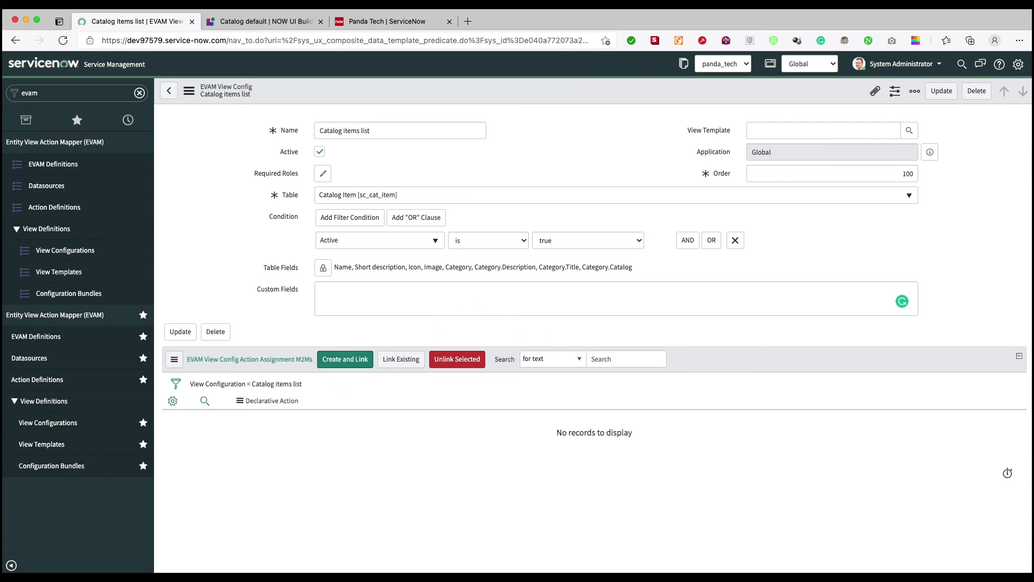
# Step: Create a linked action assignment for the view config with the label Navigation and the action name navigation
pyautogui.click(329, 358)
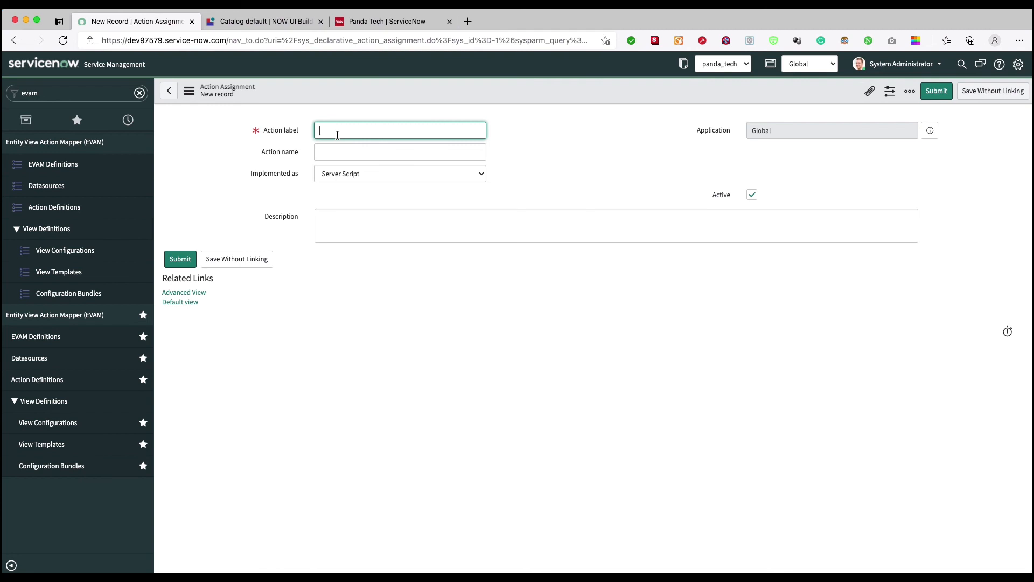
pyautogui.write('Navigation')
pyautogui.click(354, 153)
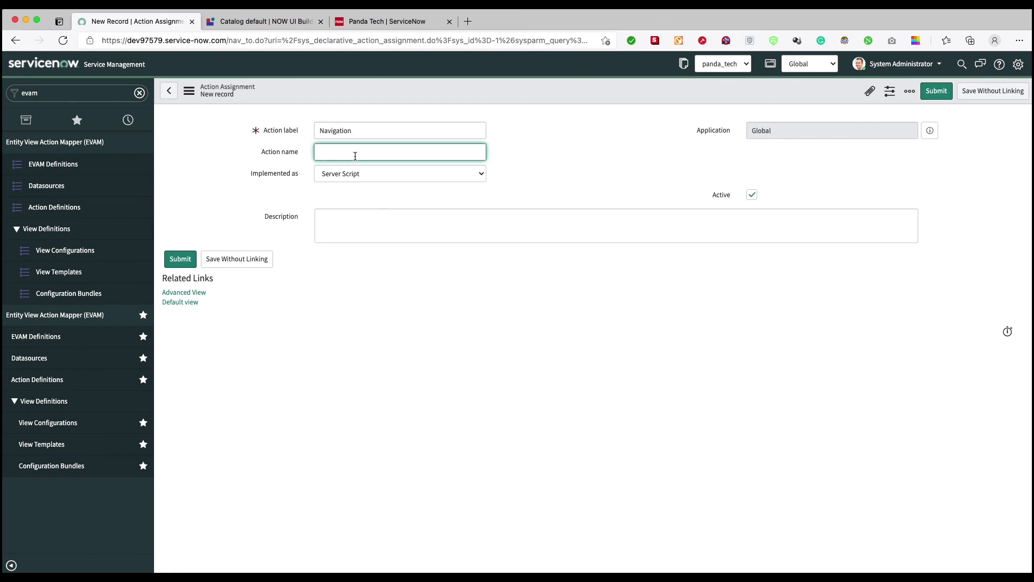
pyautogui.write('navigation')
pyautogui.doubleClick(347, 152)
# Step: Implement the action as a UXF Client Action using the navigation client action, and submit the assignment
pyautogui.click(351, 175)
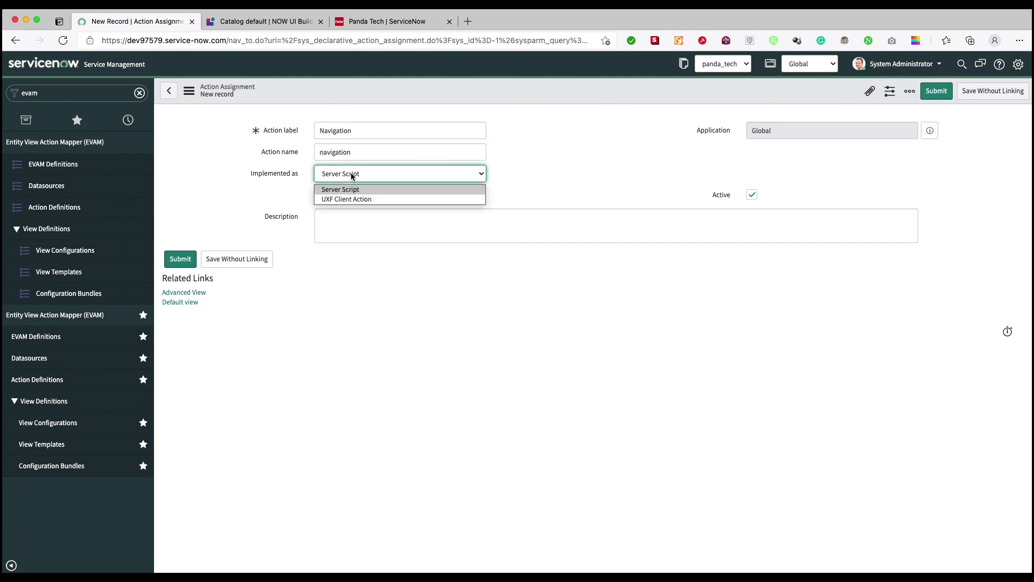
pyautogui.click(338, 199)
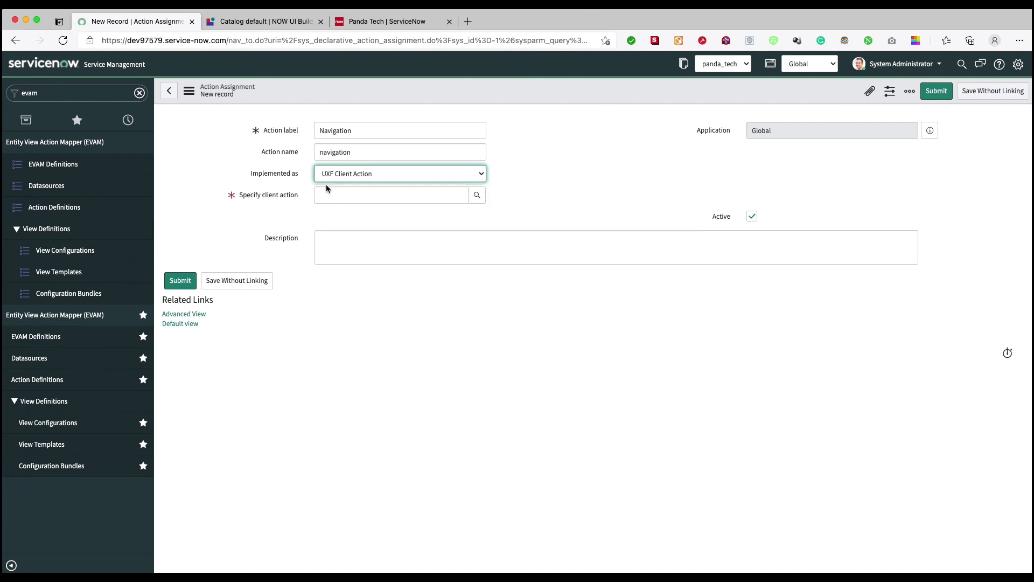
pyautogui.click(477, 196)
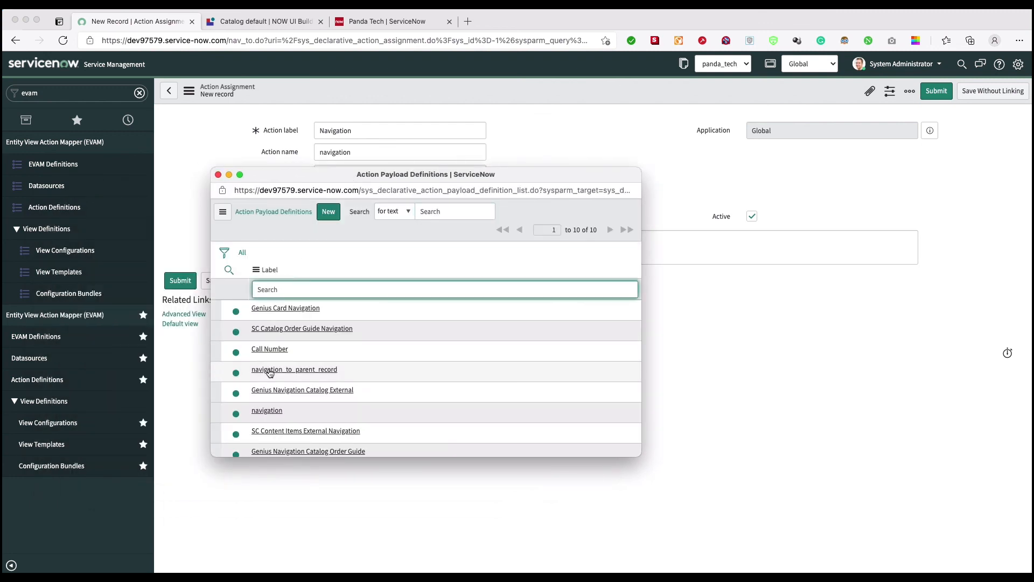
pyautogui.click(265, 410)
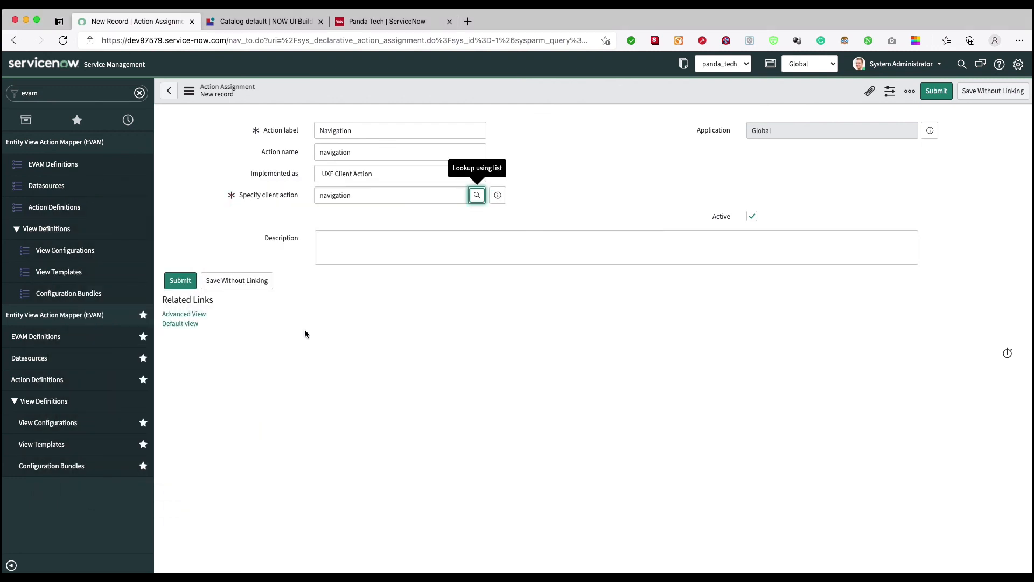
pyautogui.click(185, 281)
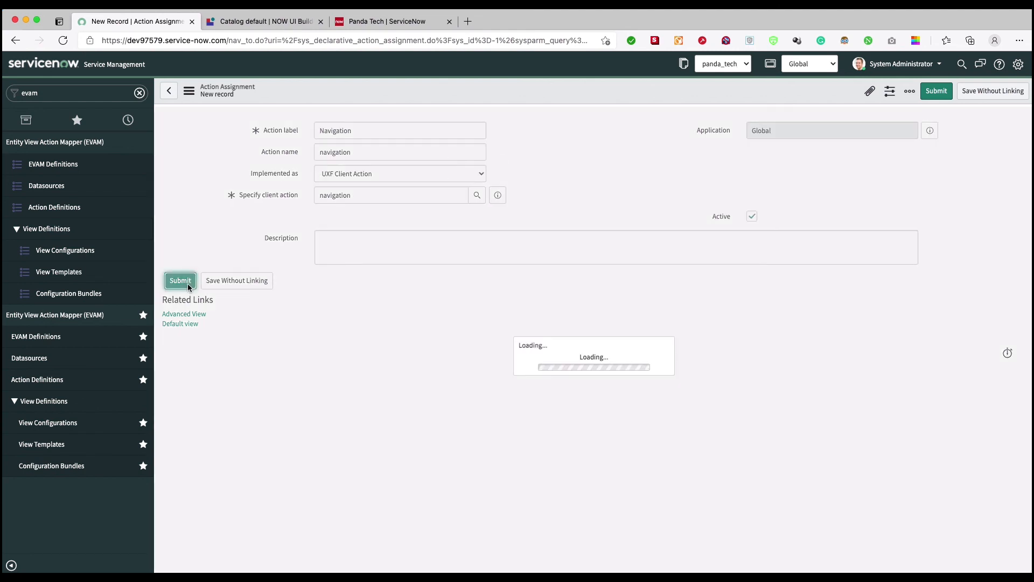